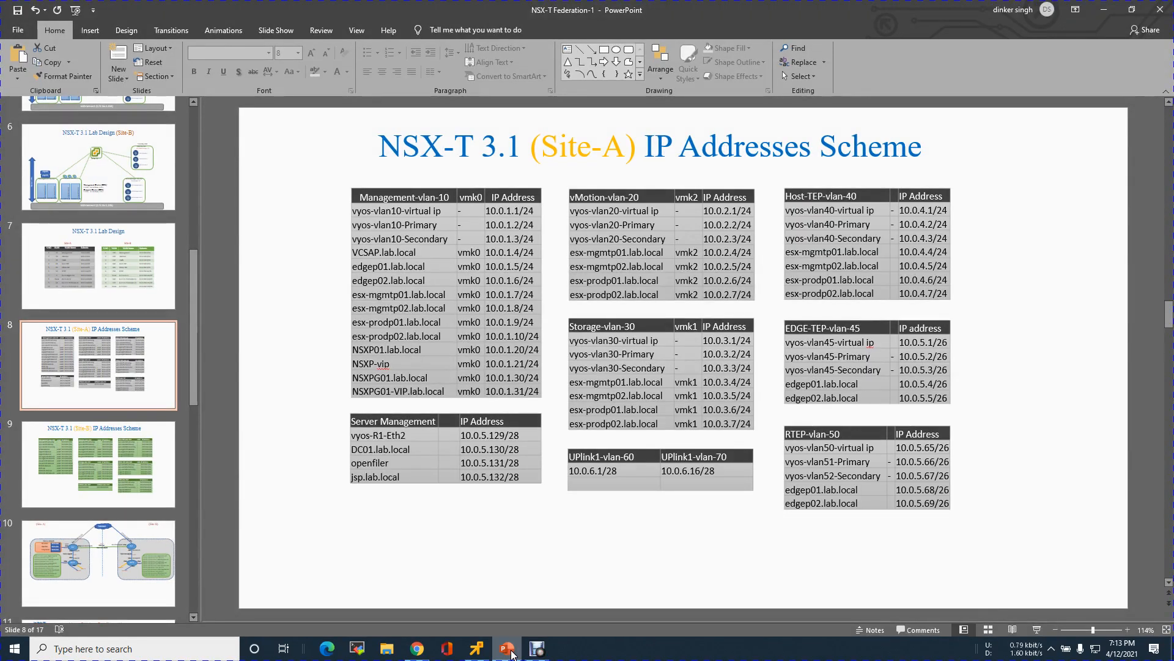
Step: Return to the New Host form and add host record NSXPG01 at 10.0.1.30 to Lab.local
click(511, 653)
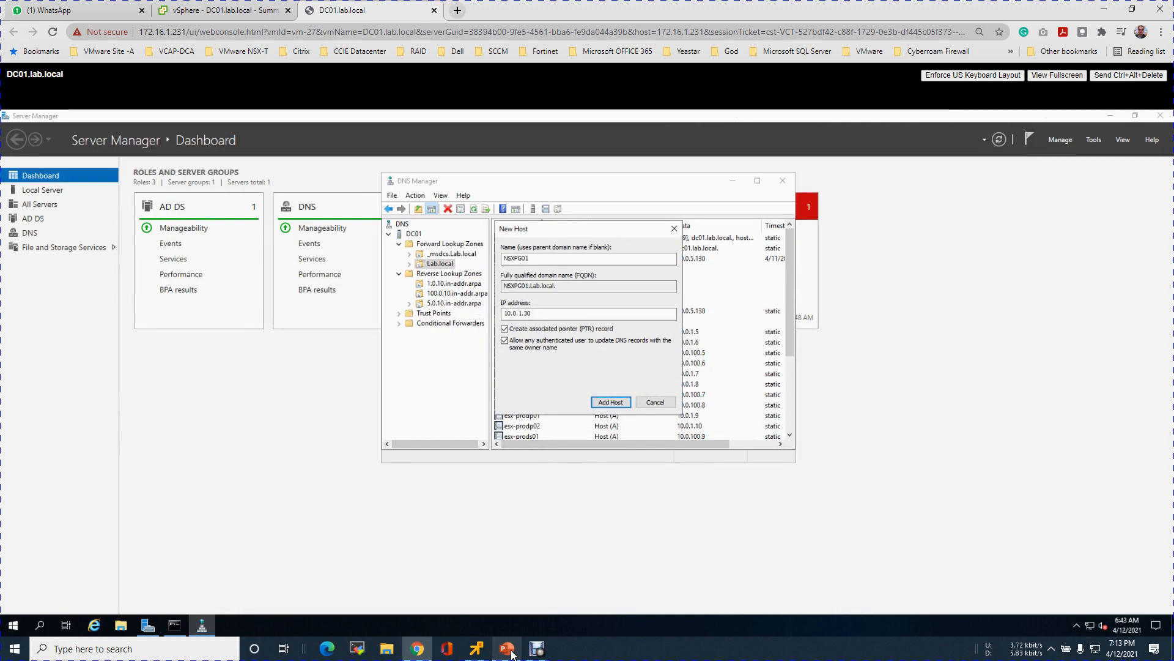
click(511, 652)
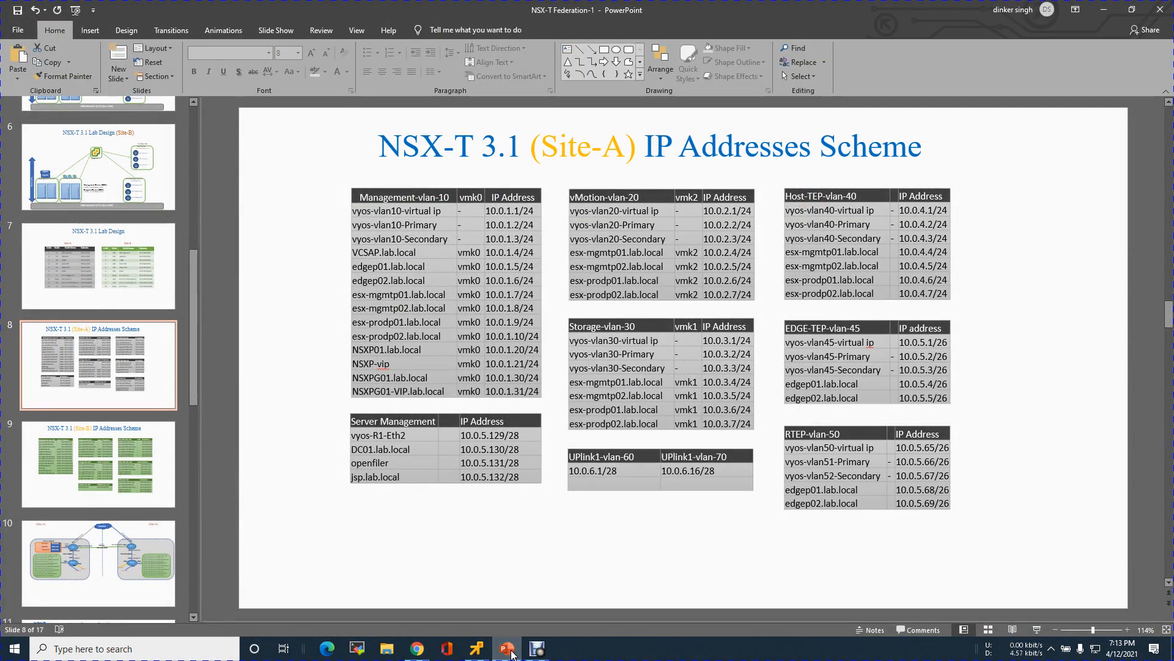
click(511, 654)
click(610, 403)
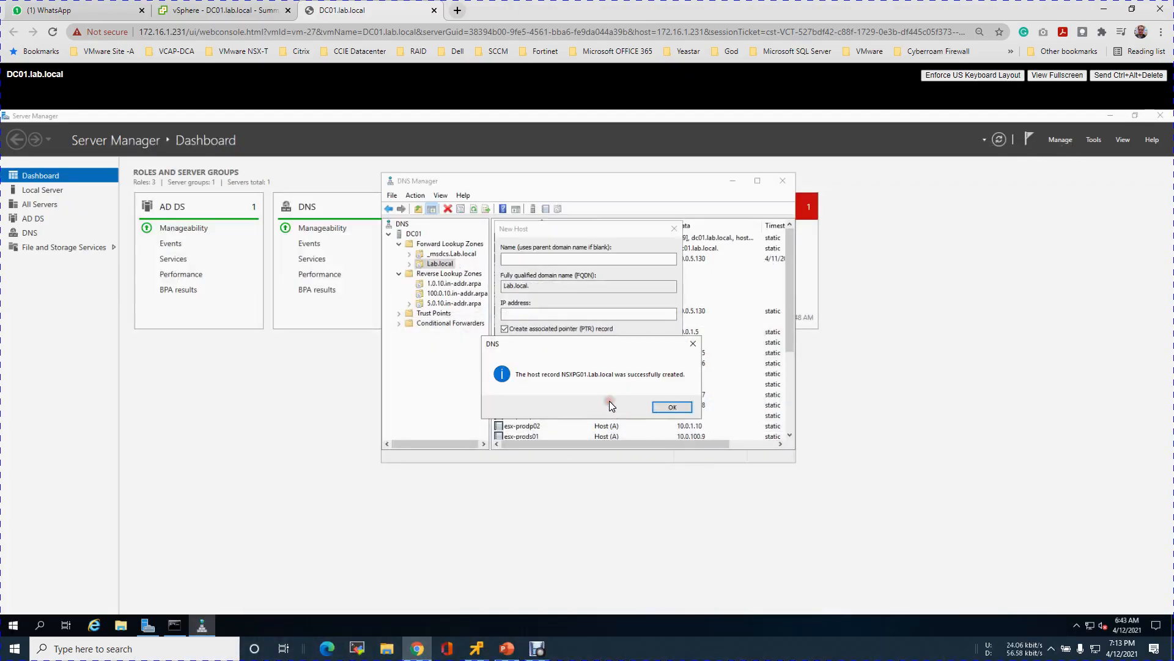
click(672, 405)
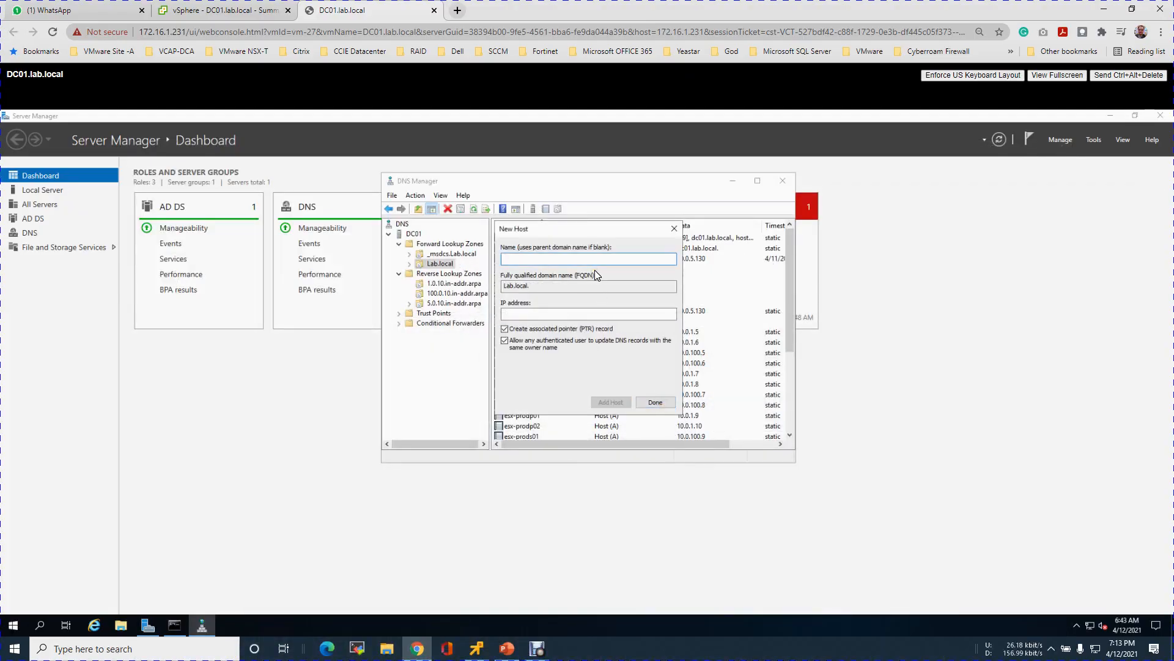
Step: Add host record NSXPG01-vip at 10.0.1.31, then close the New Host form
text(NSXPG01-vip)
click(593, 313)
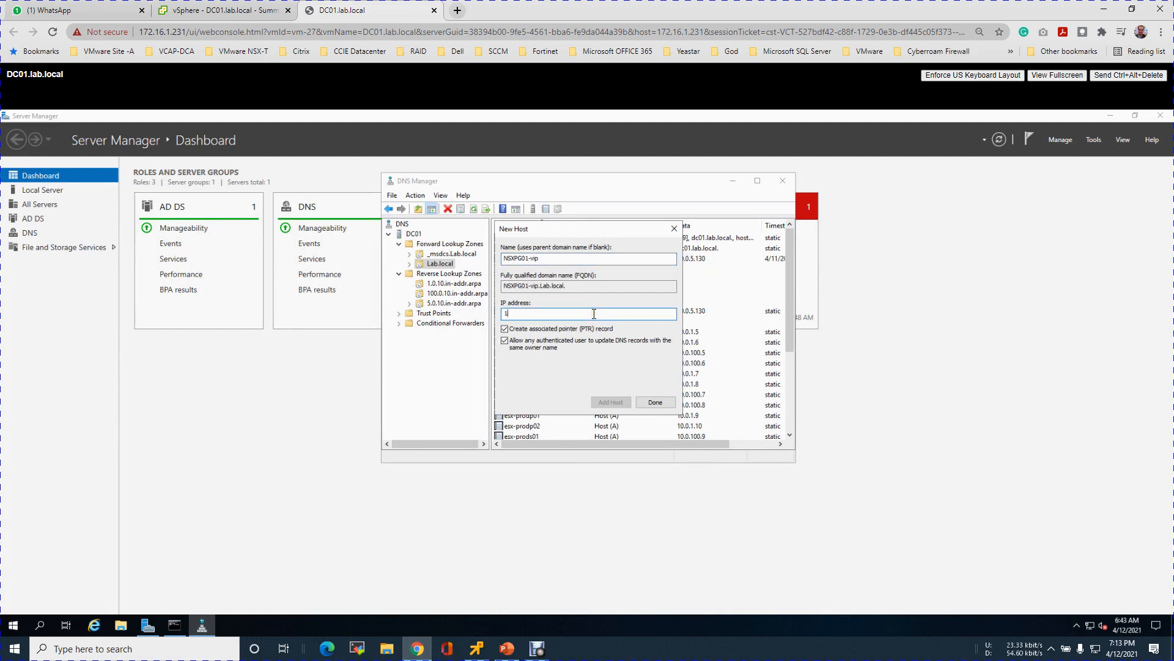
text(10.0.1.31)
click(612, 402)
click(670, 405)
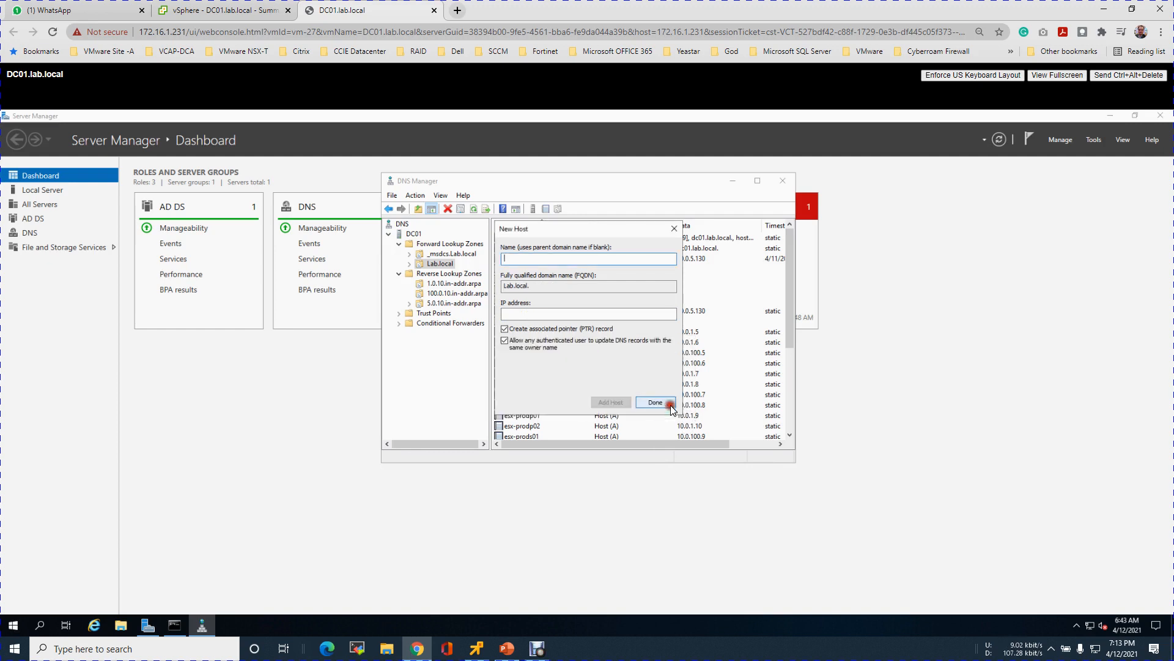
click(668, 405)
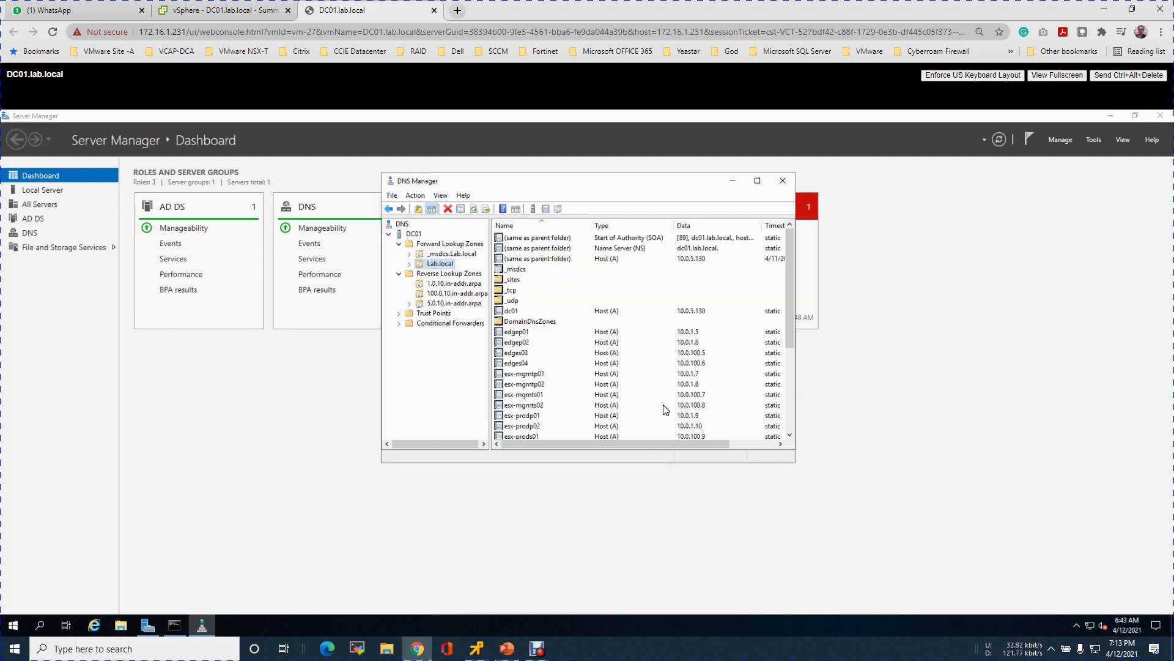
Step: Check the 10.0.1.30 and 10.0.1.31 PTR records in the 1.0.10.in-addr.arpa zone
click(463, 284)
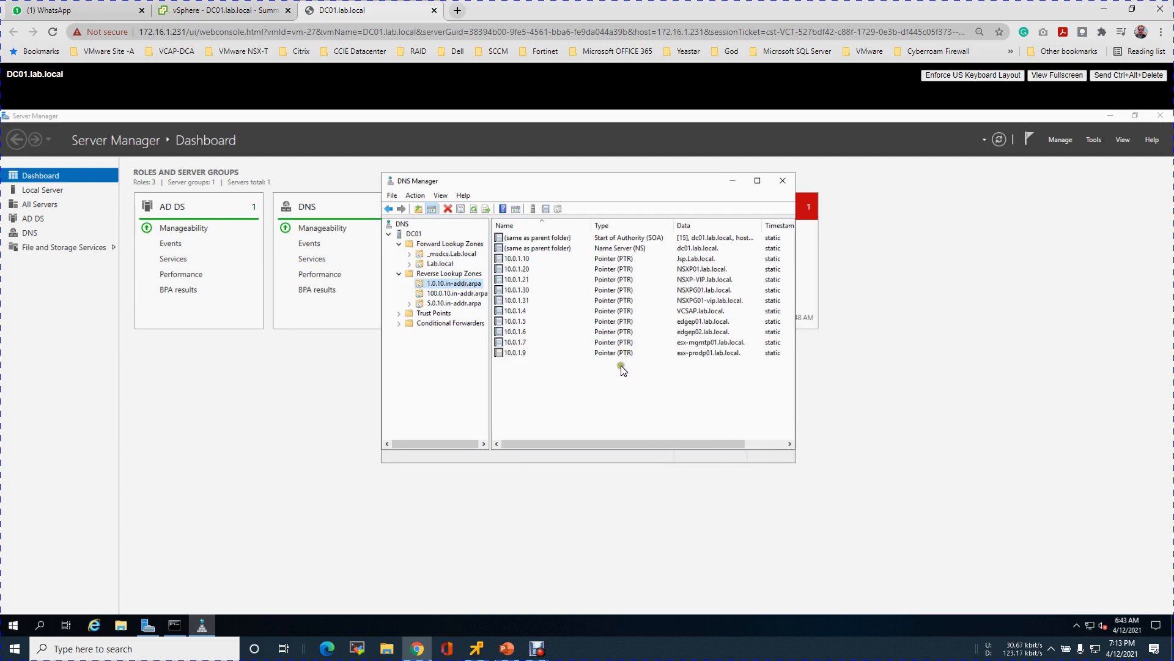
click(529, 294)
click(530, 300)
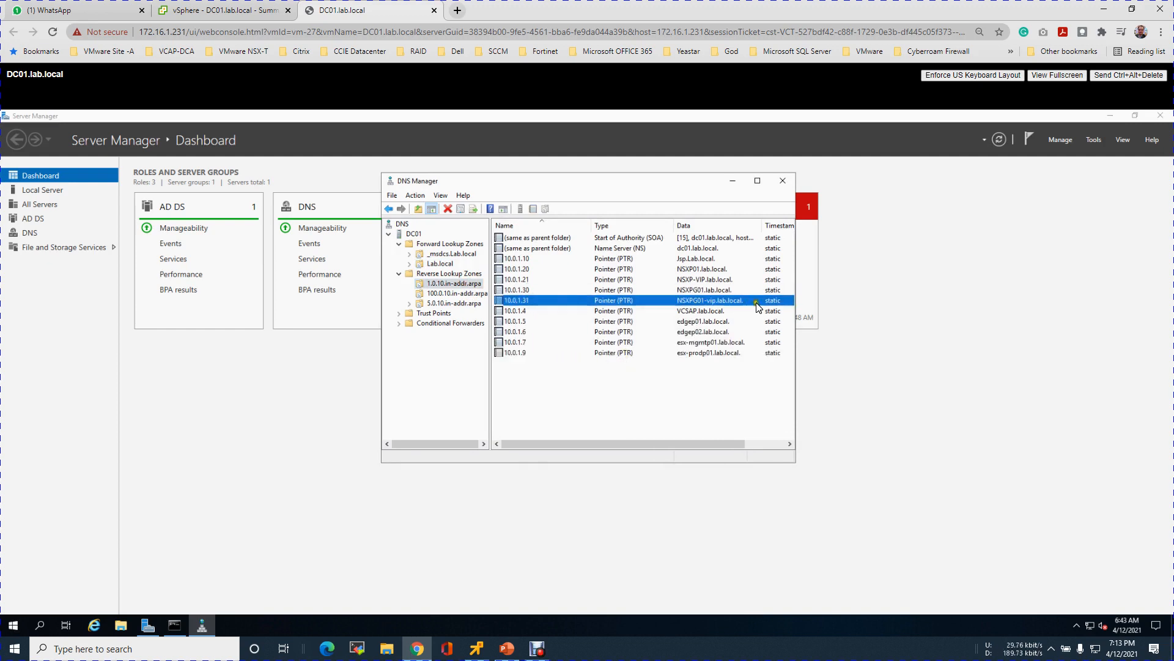
drag(772, 225, 773, 225)
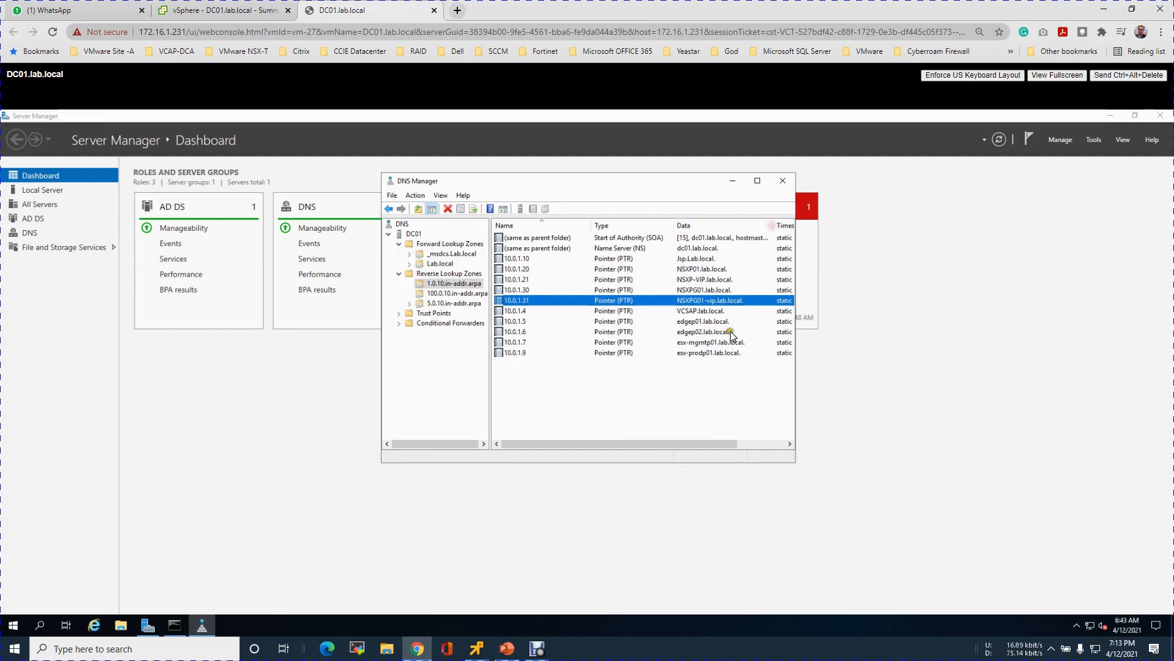
click(691, 394)
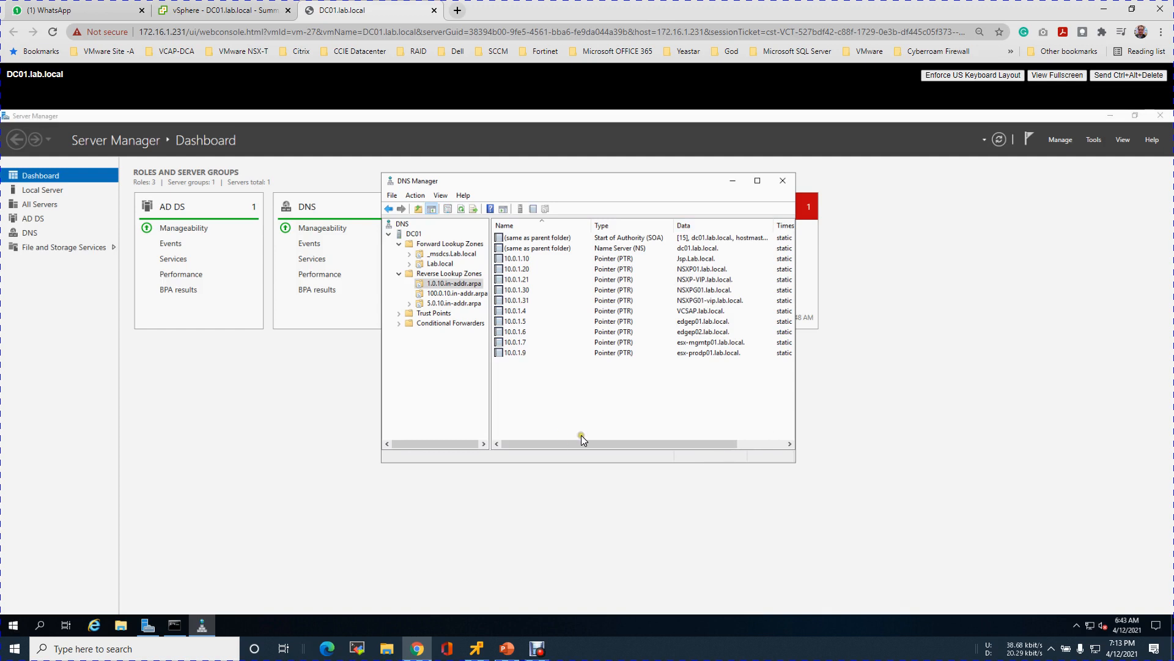
Step: Review slide 9, Site-B IP Addresses Scheme, in PowerPoint, then show Lab.local's host records
click(519, 652)
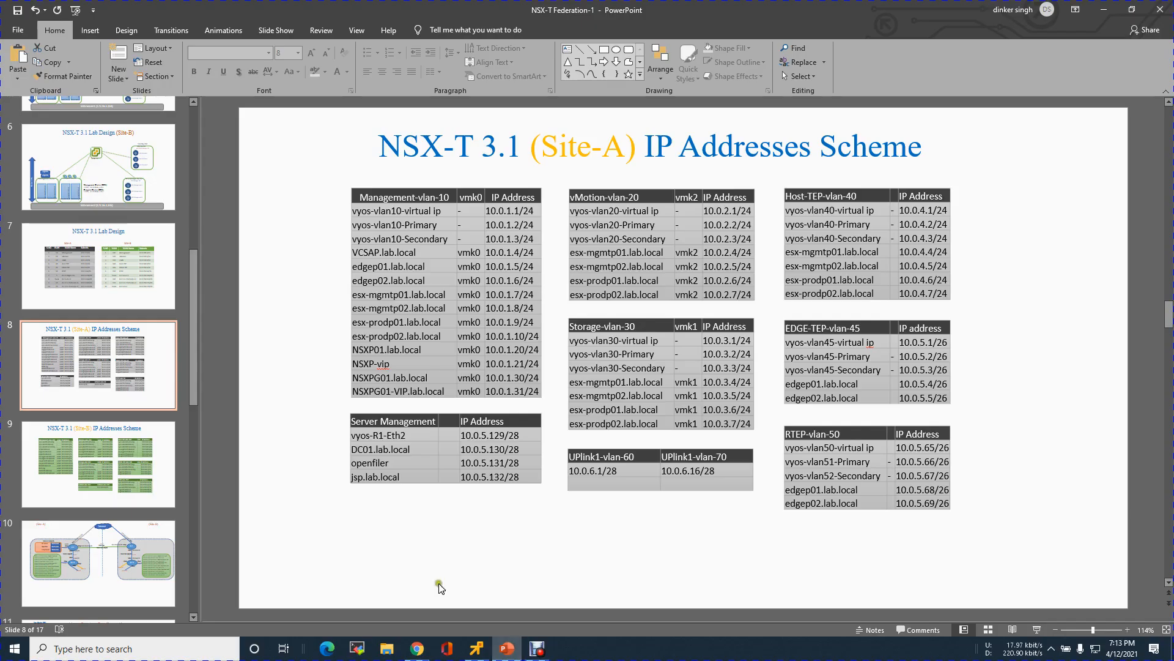
click(135, 445)
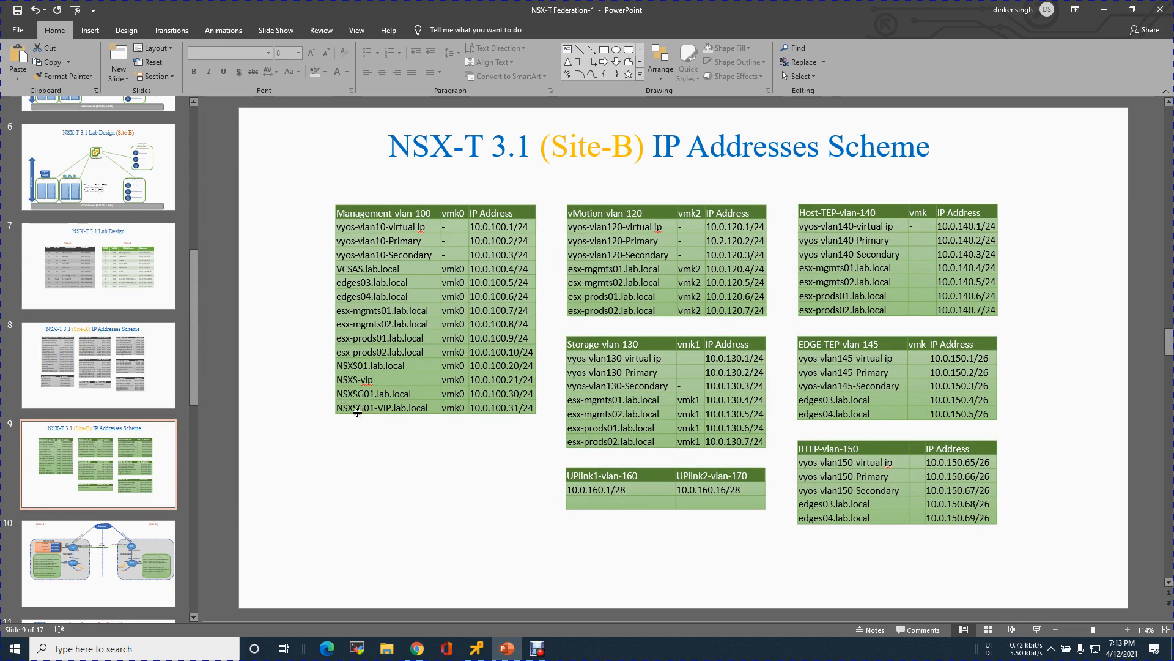
click(1098, 6)
click(439, 263)
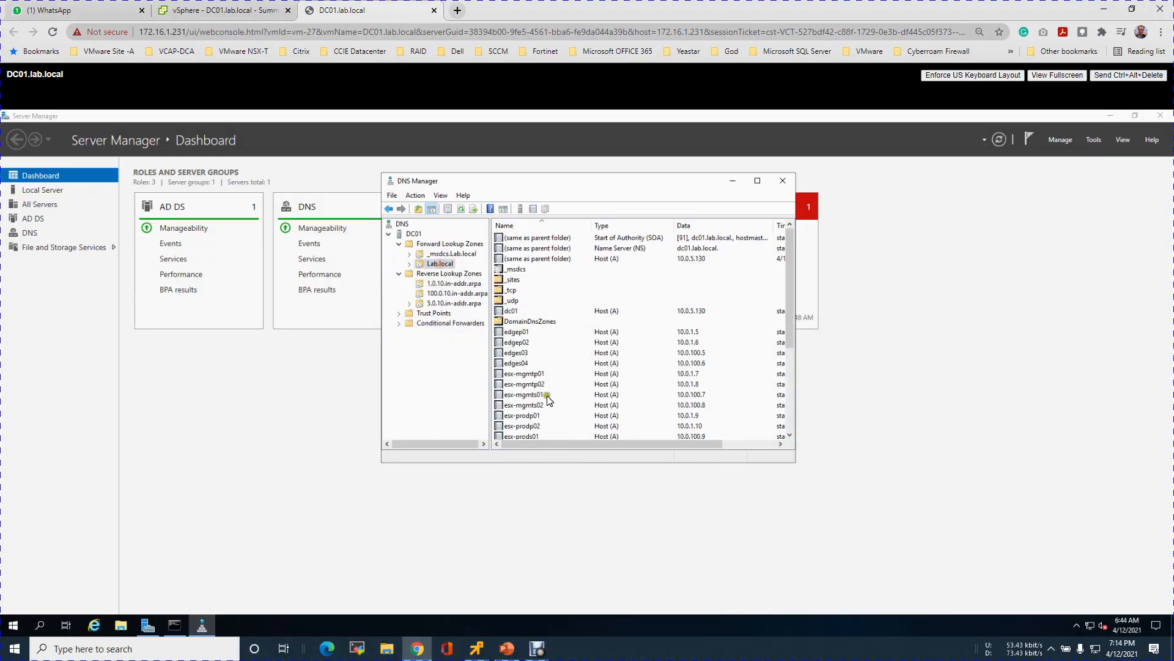
Step: Add host NSXSG01 at 10.0.100.30 to Lab.local, letting any authenticated user update it
right_click(642, 355)
right_click(442, 265)
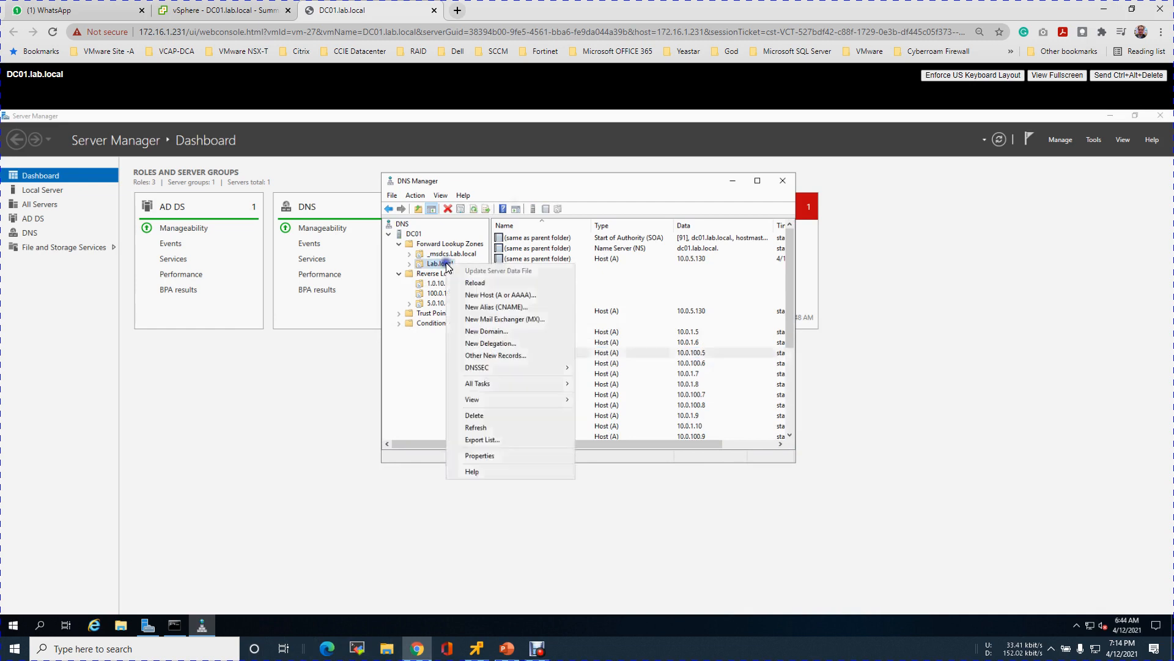
click(478, 298)
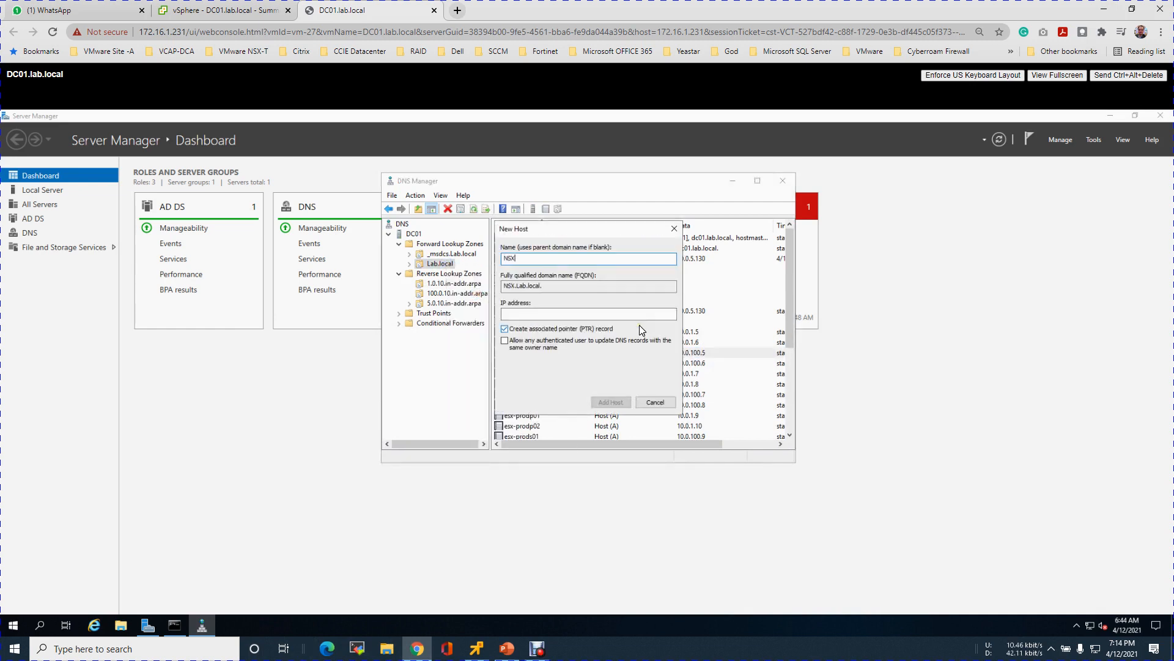
text(NSXSG01)
click(600, 315)
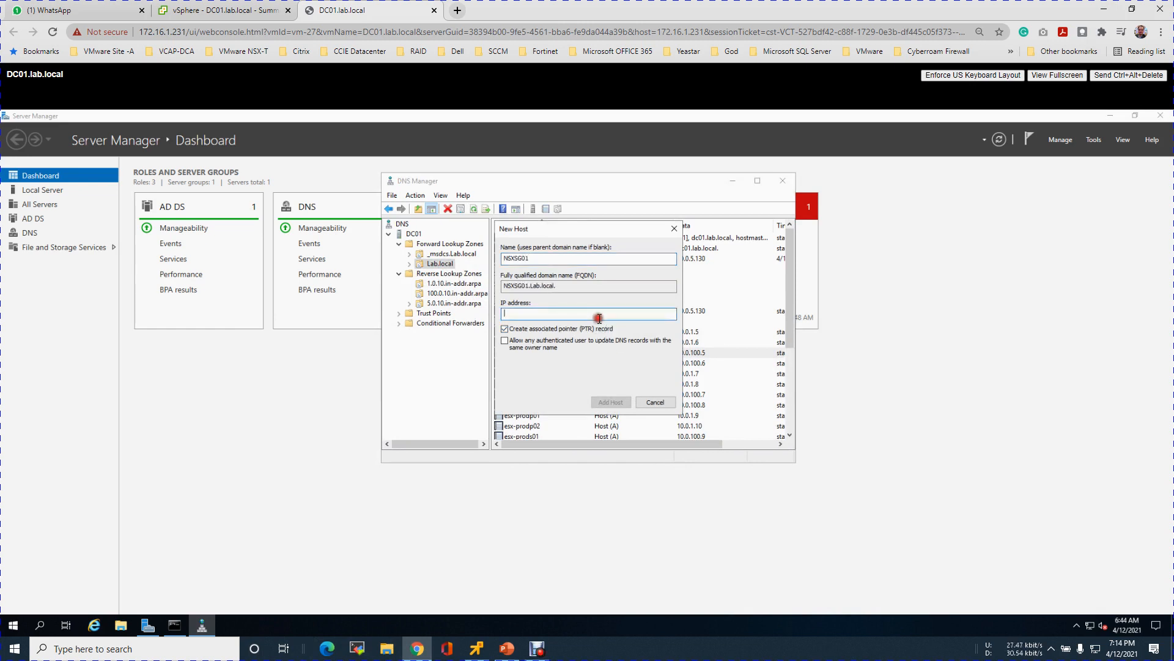
text(10.0.100.30)
click(560, 340)
click(606, 405)
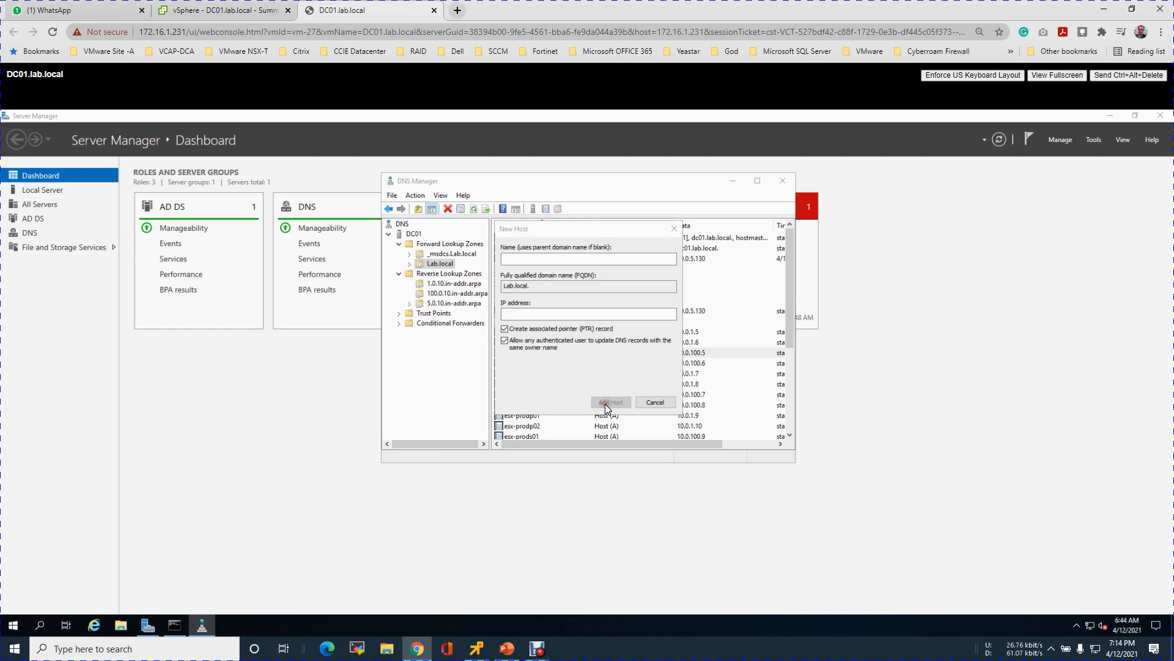
click(666, 414)
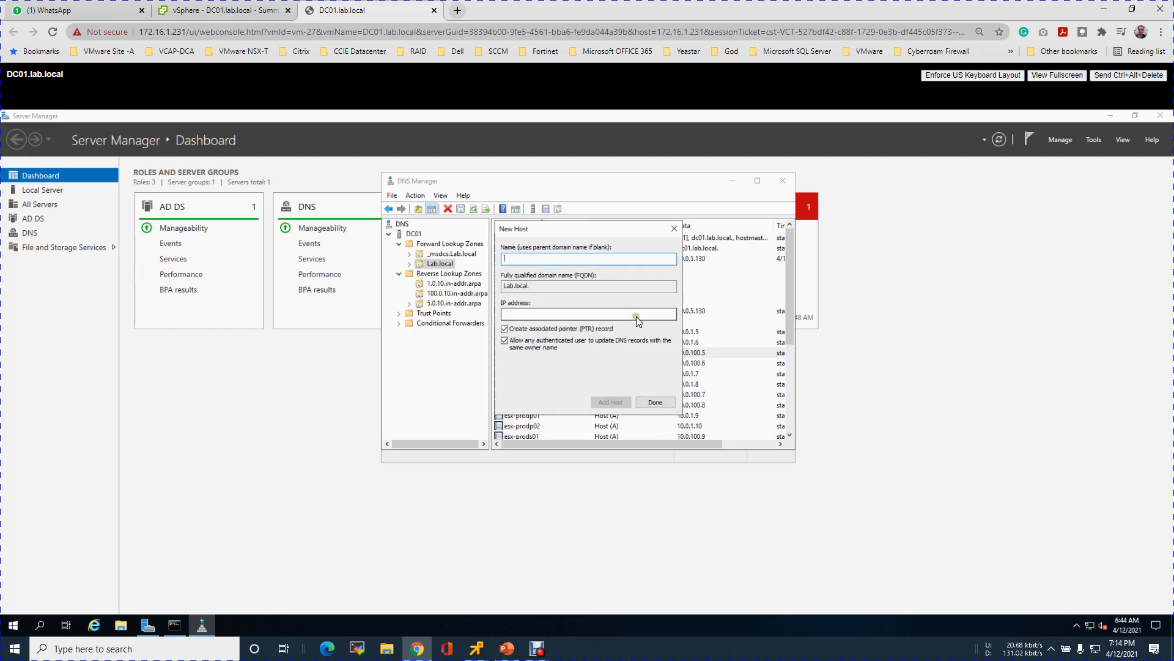
Step: Add host NSXSG01-vip at 10.0.100.31, then close the New Host form
text(NSXSG01)
click(620, 319)
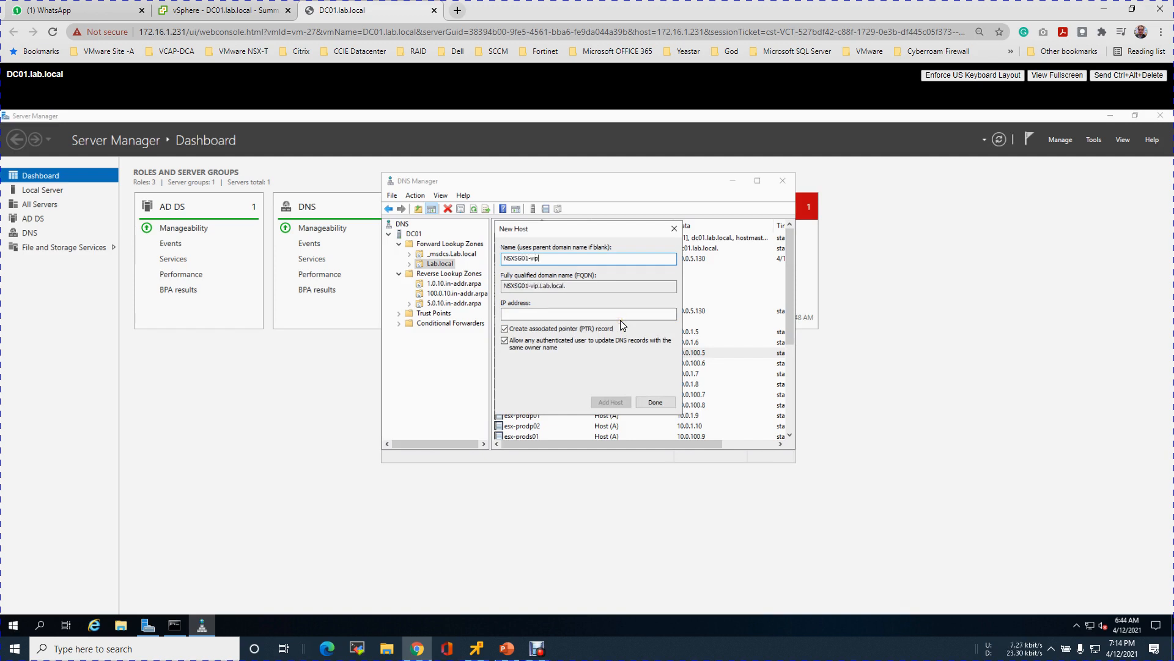
click(553, 313)
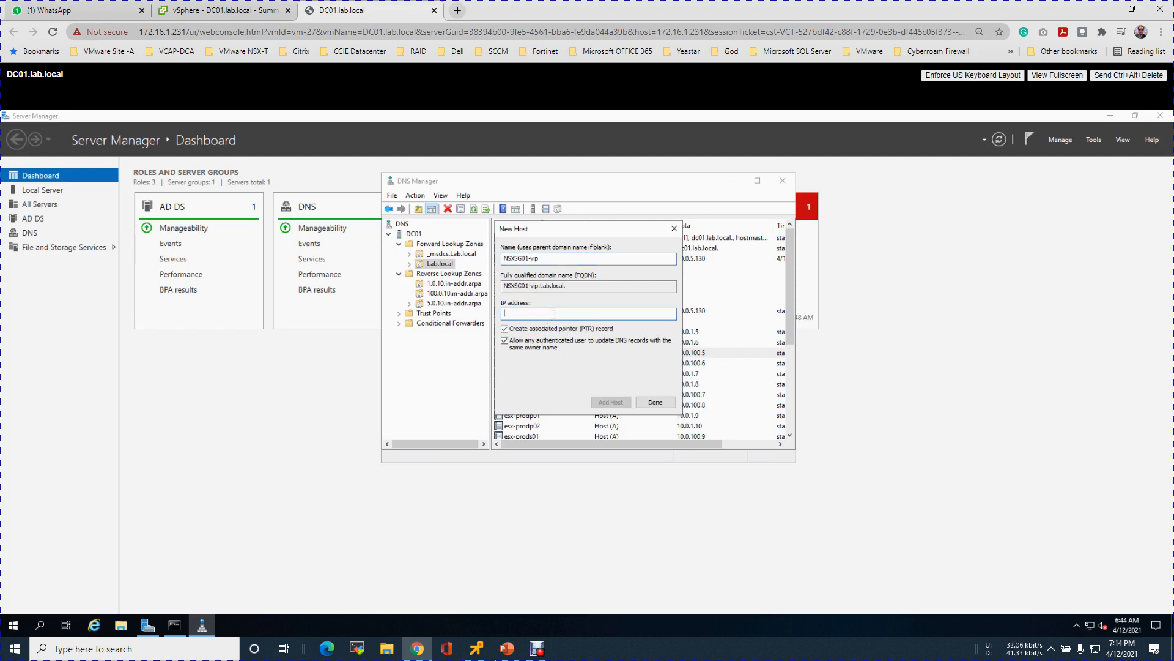
text(10.0.100.31)
click(610, 402)
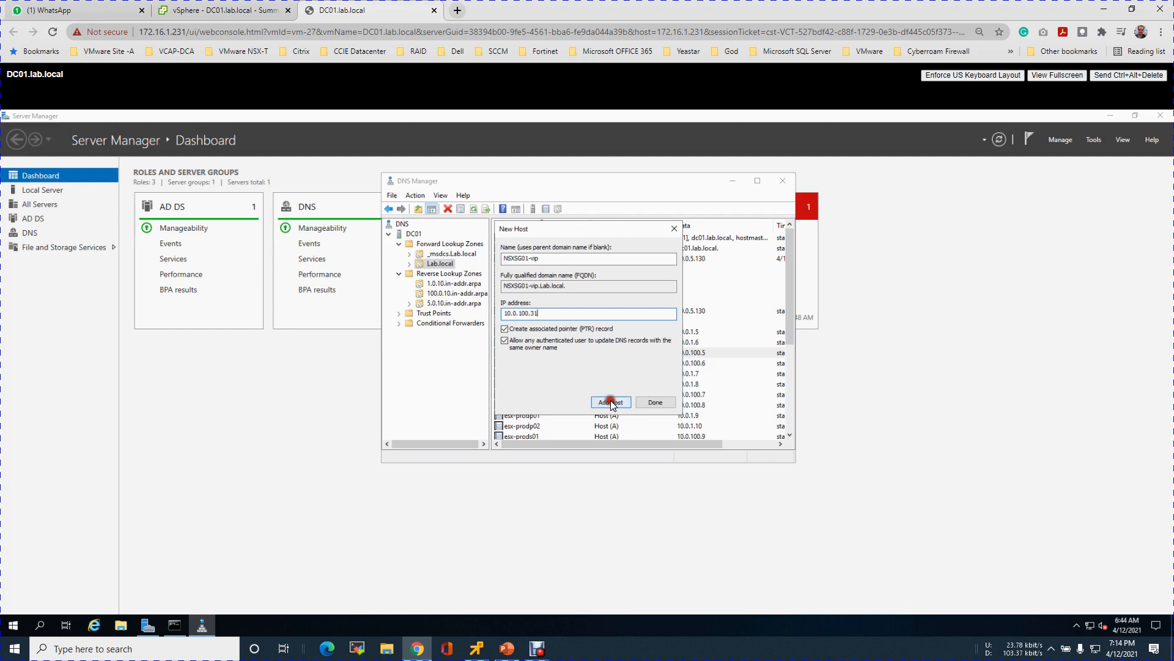
click(666, 407)
click(657, 402)
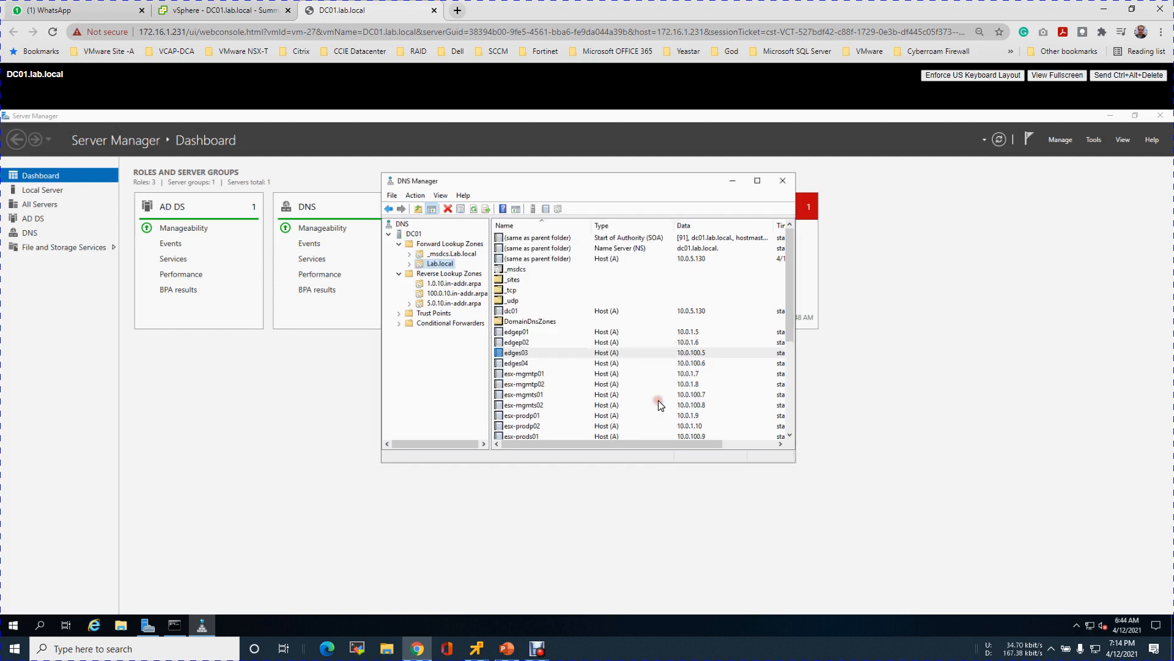
Step: Refresh and check the 10.0.100.30/.31 PTR records in 100.0.10.in-addr.arpa, then close DNS Manager
click(457, 293)
click(551, 391)
key(F5)
click(769, 290)
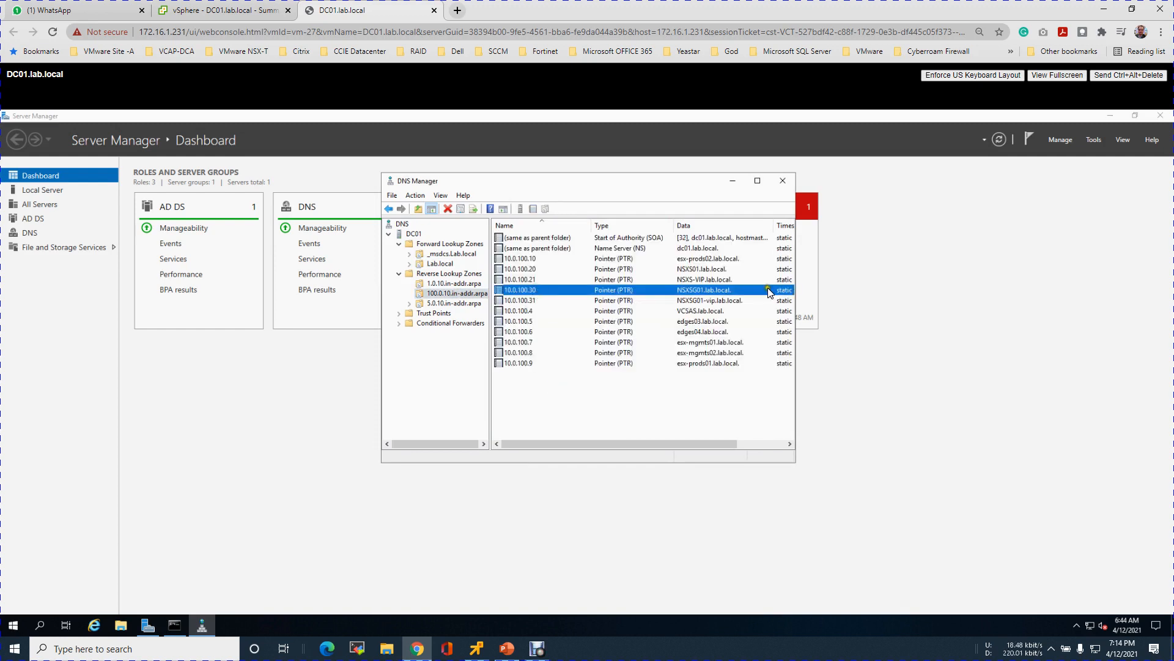
click(704, 301)
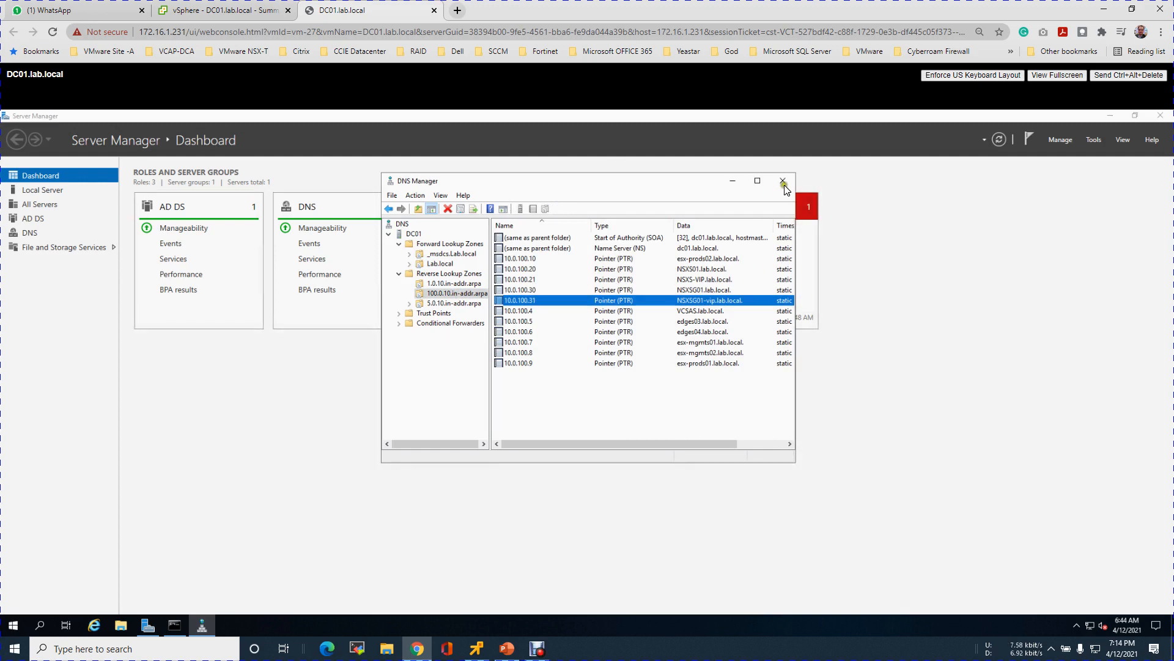
click(783, 181)
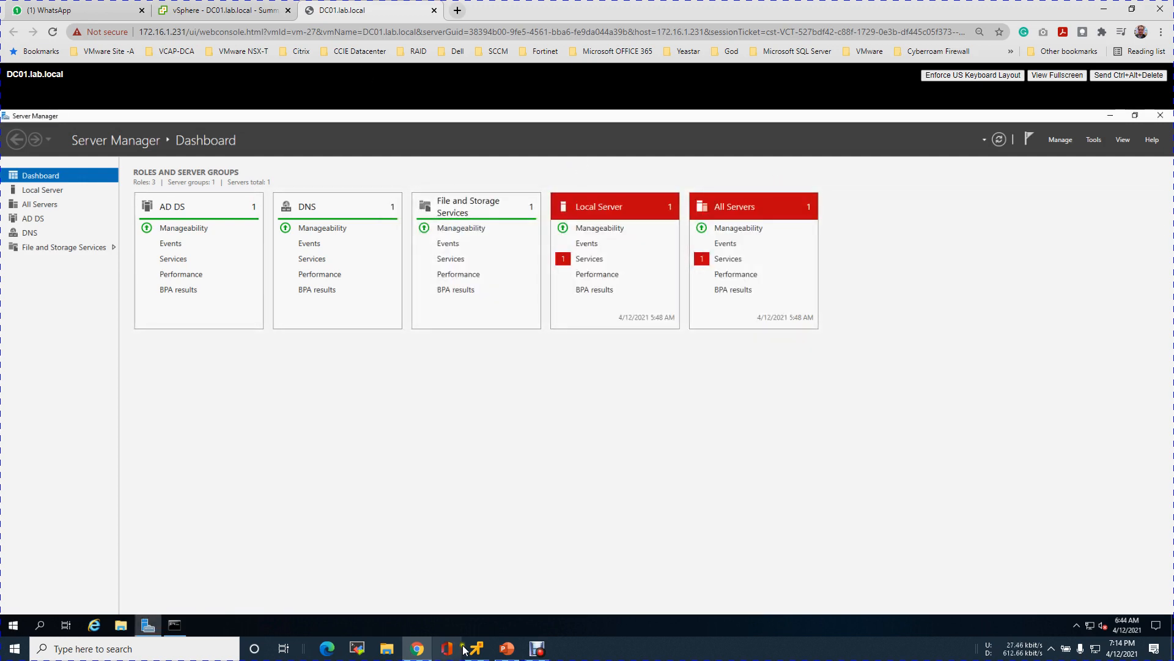
Step: In Command Prompt, run reverse nslookups for 10.0.1.30 and 10.0.1.31
click(477, 647)
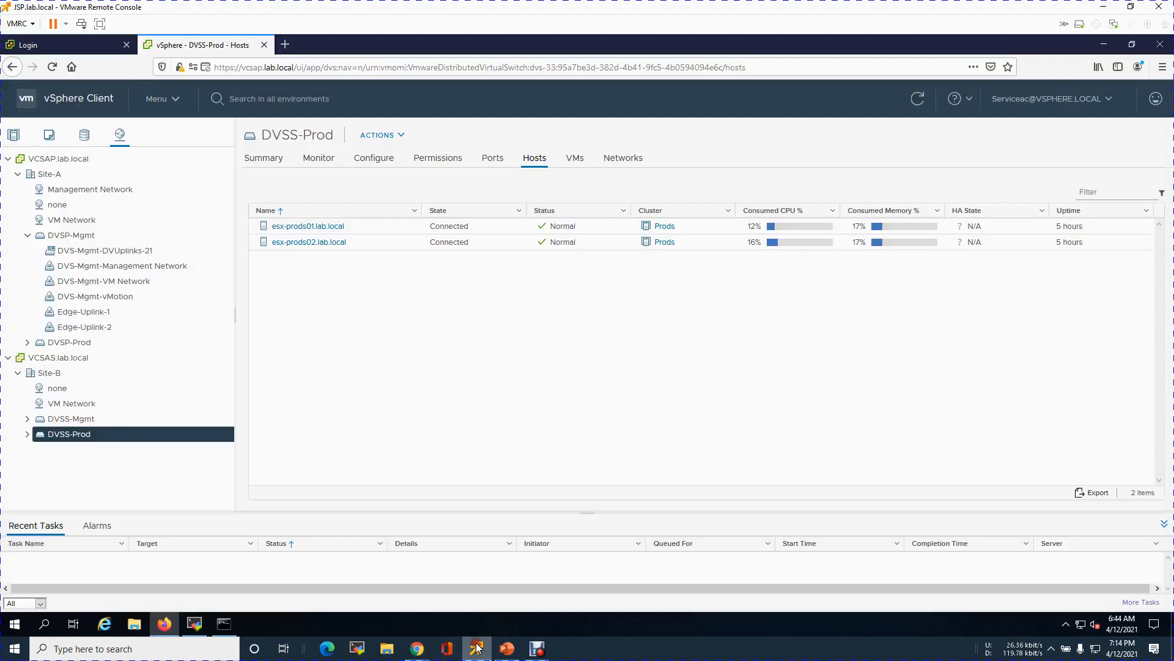
click(223, 624)
click(306, 340)
text(nslookup 10.0.1.30)
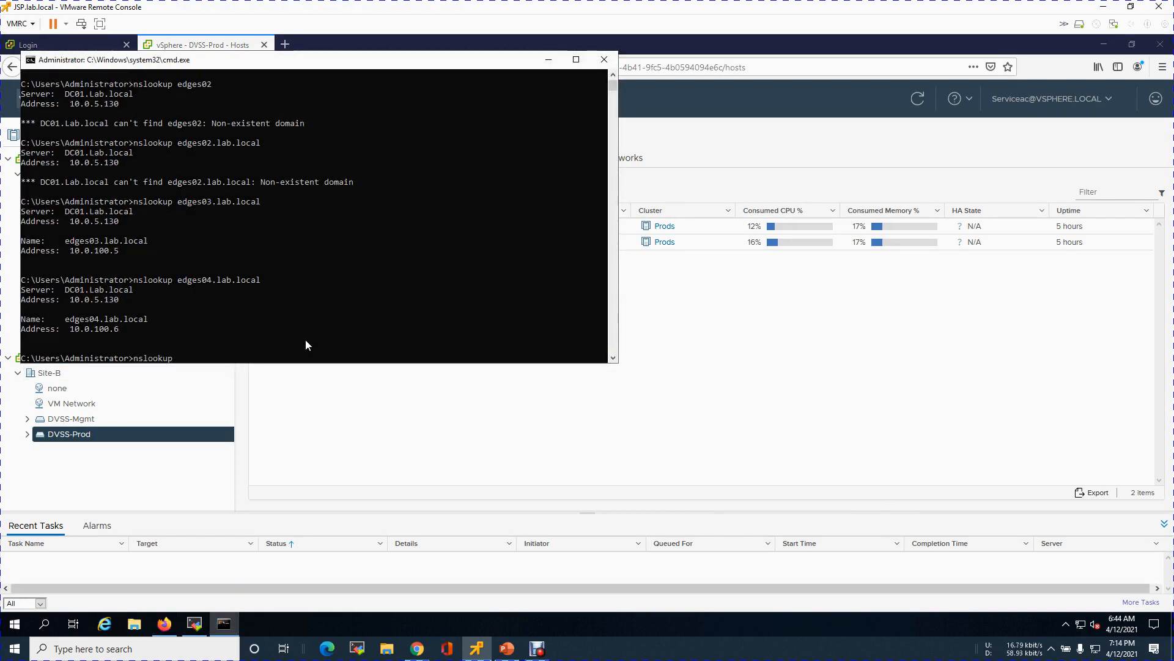
key(Return)
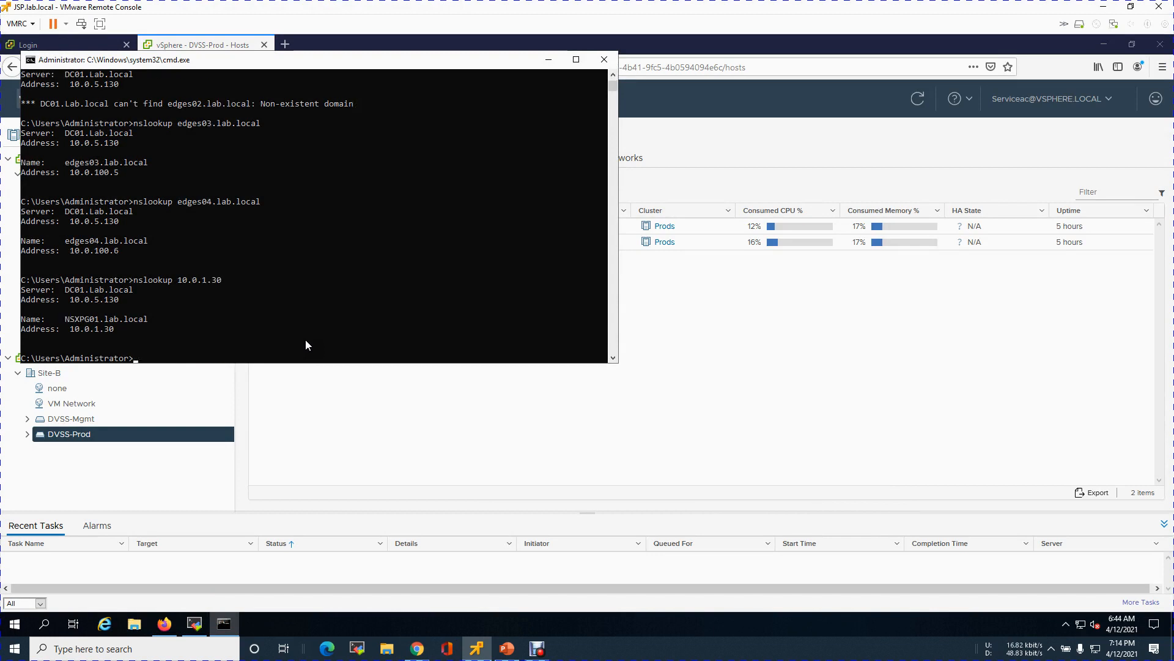
key(Up)
key(BackSpace)
text(10.0.1.3)
key(Return)
Step: Run nslookup for 10.0.100.30 and 10.0.100.31, then exit the command window
key(Up)
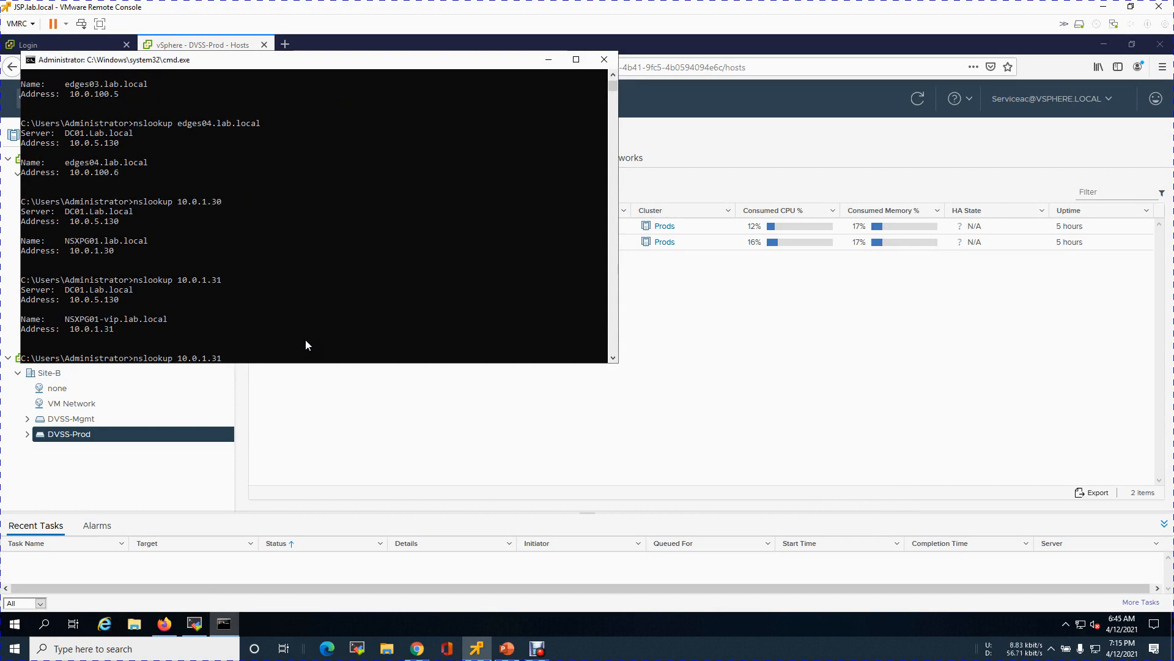
key(Left)
key(Left)
key(Left)
text(00)
key(End)
key(BackSpace)
text(0)
key(Return)
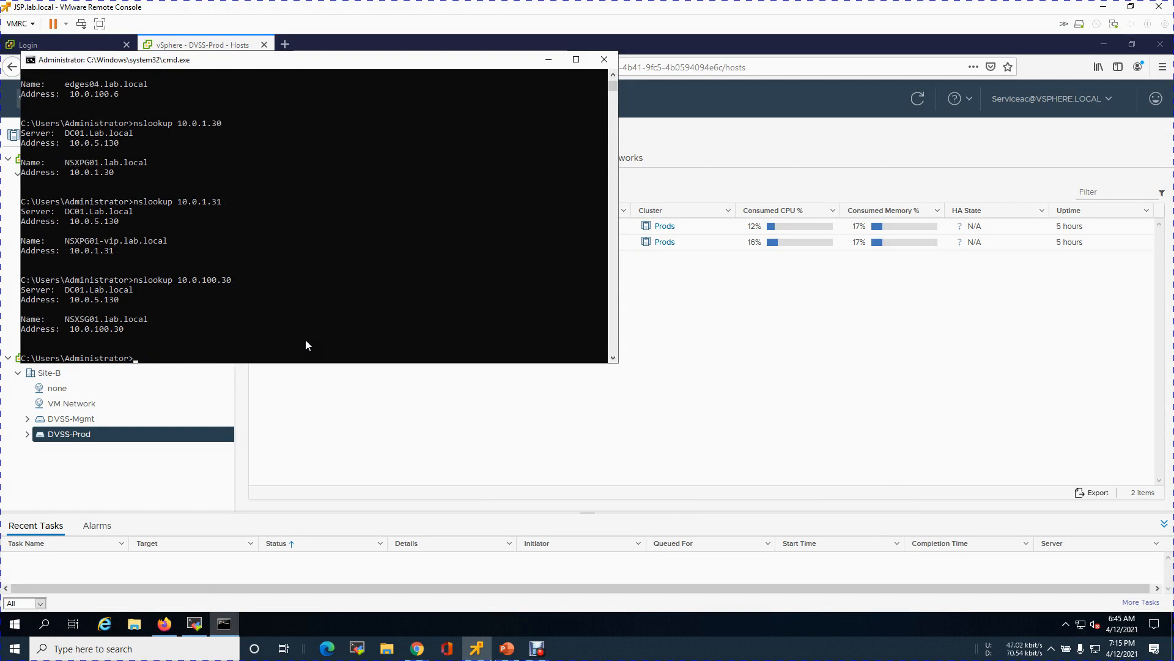
key(Up)
key(BackSpace)
text(10.0.100.3)
key(Return)
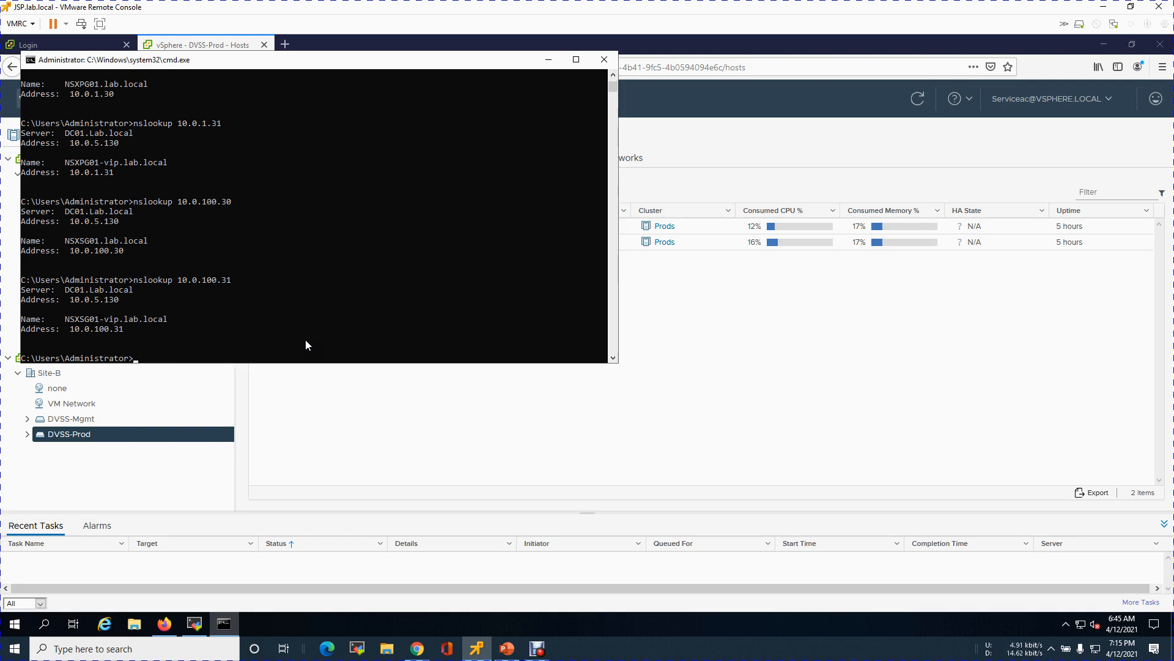
text(exit)
key(Return)
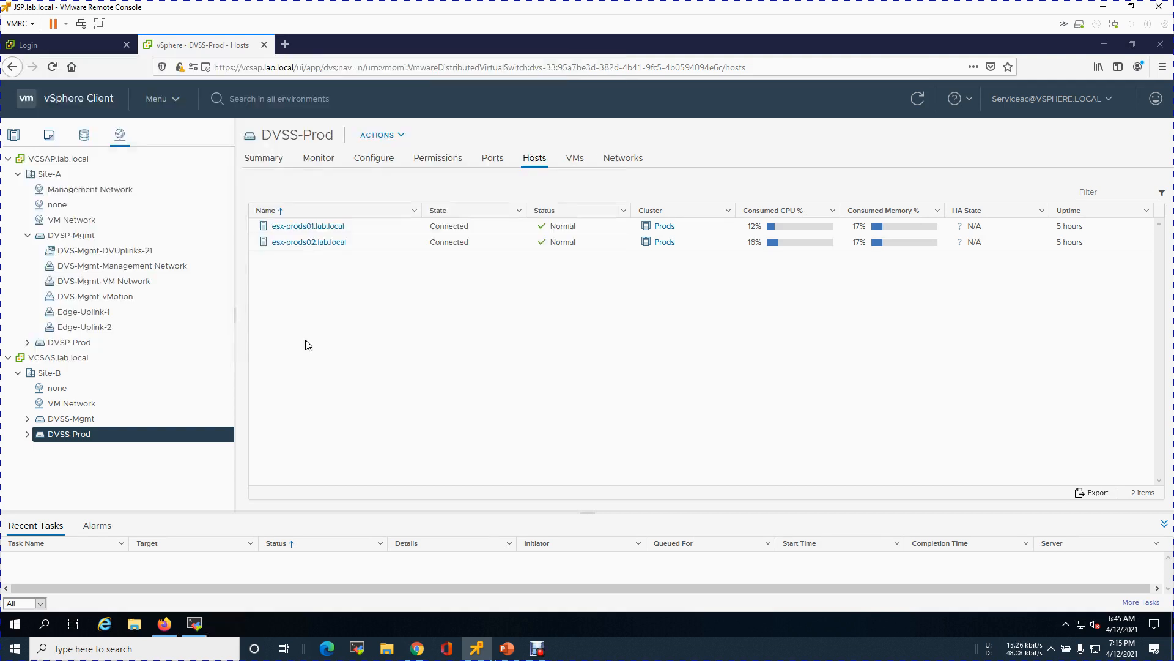
Step: Sign in to vCenter with saved credentials and right-click host 172.16.1.234 for its actions
click(356, 345)
click(76, 46)
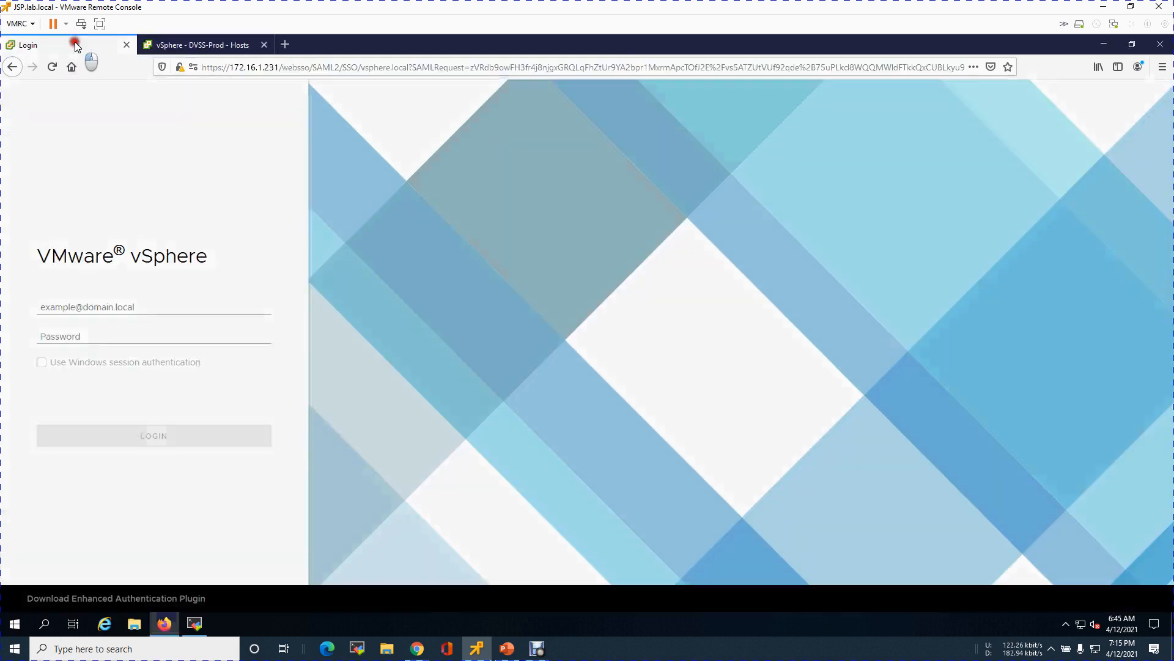
click(152, 438)
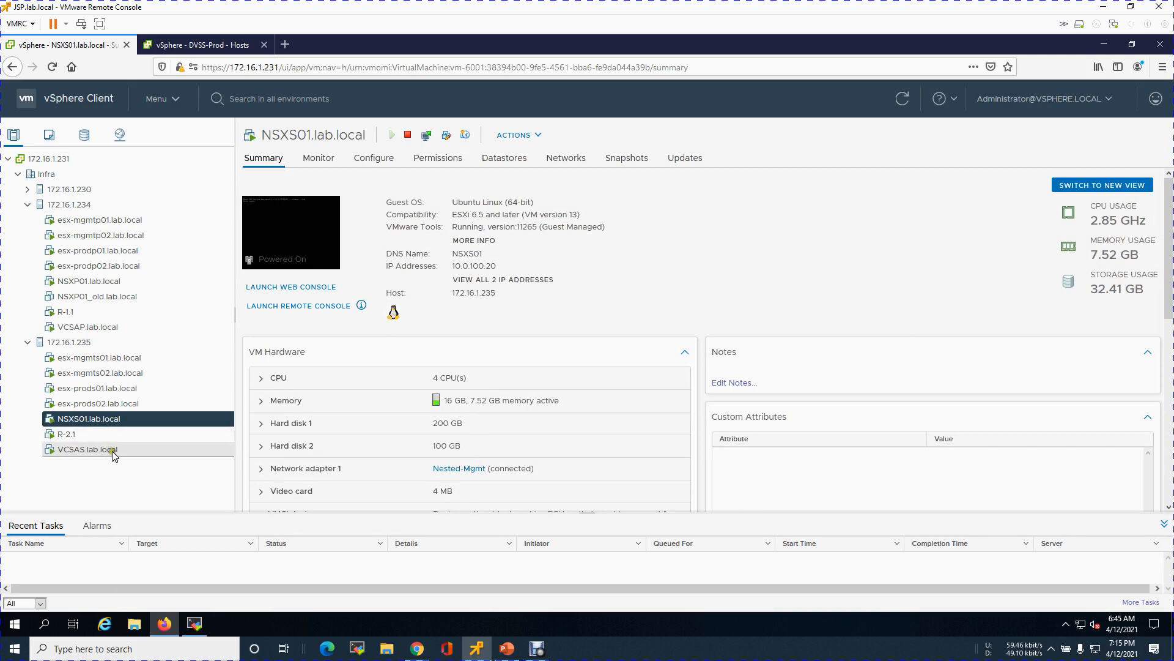
click(98, 207)
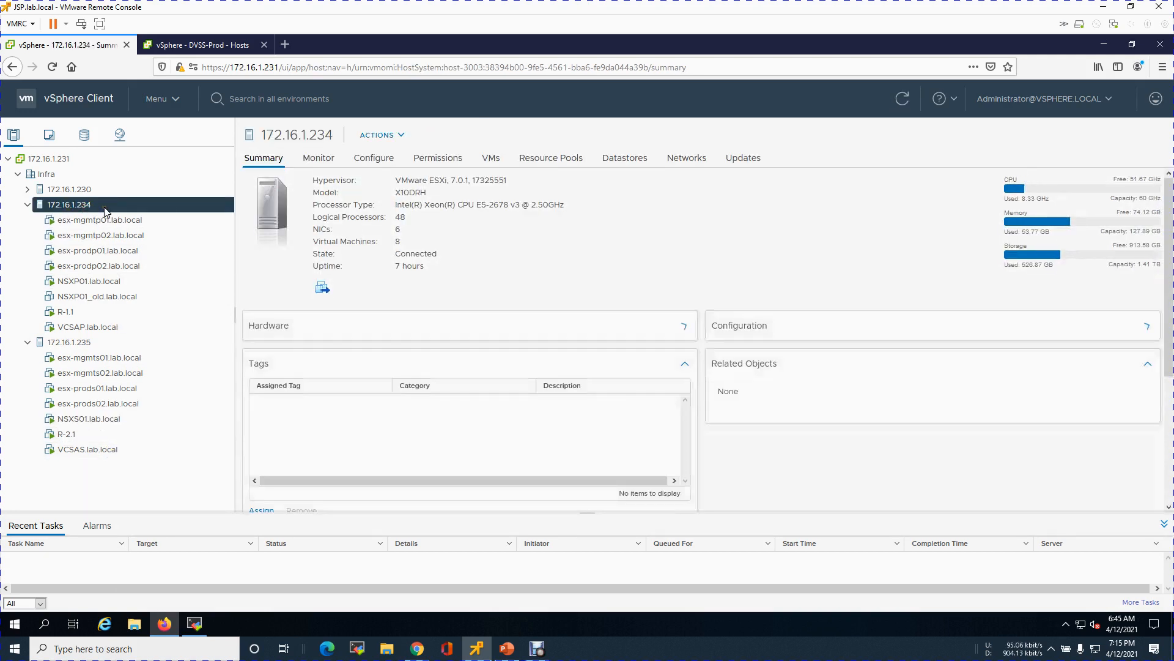
right_click(105, 211)
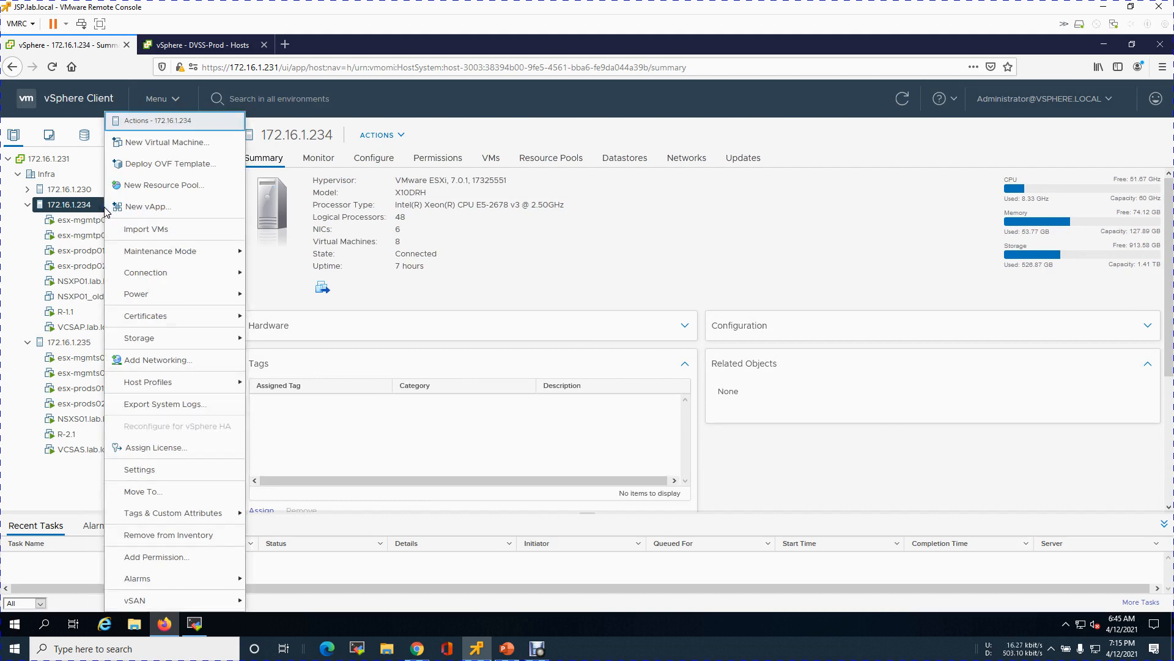
Step: Start Deploy OVF Template using local file nsx-unified-appliance-3.1.1.0.0.17483186.ova
click(181, 175)
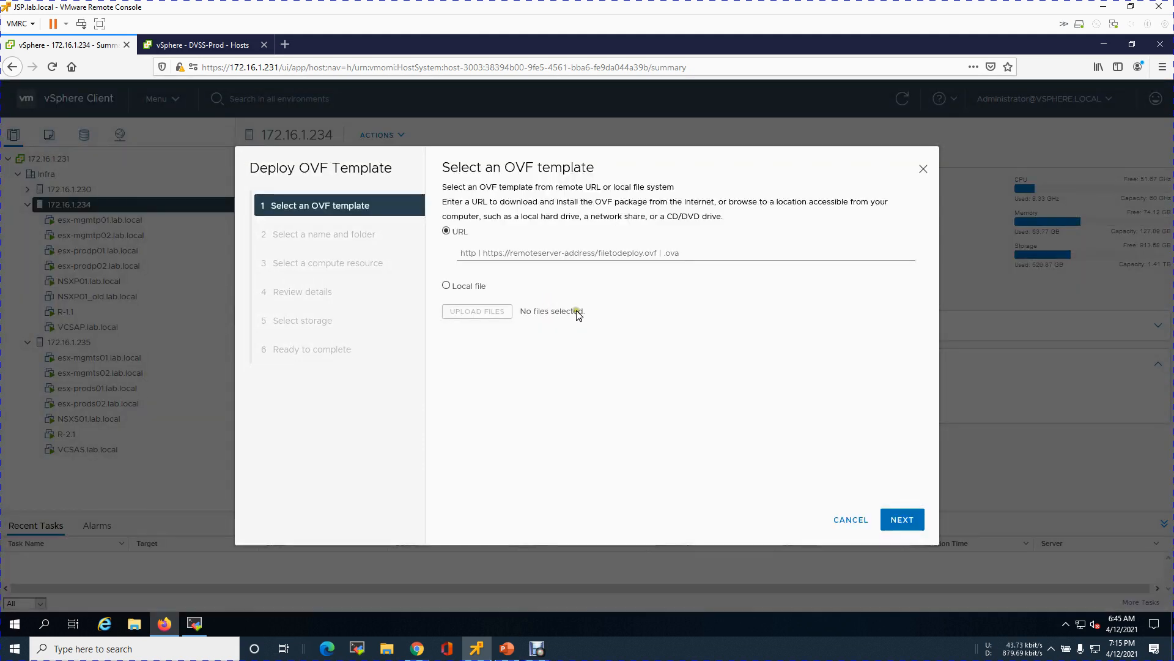
click(446, 285)
click(475, 311)
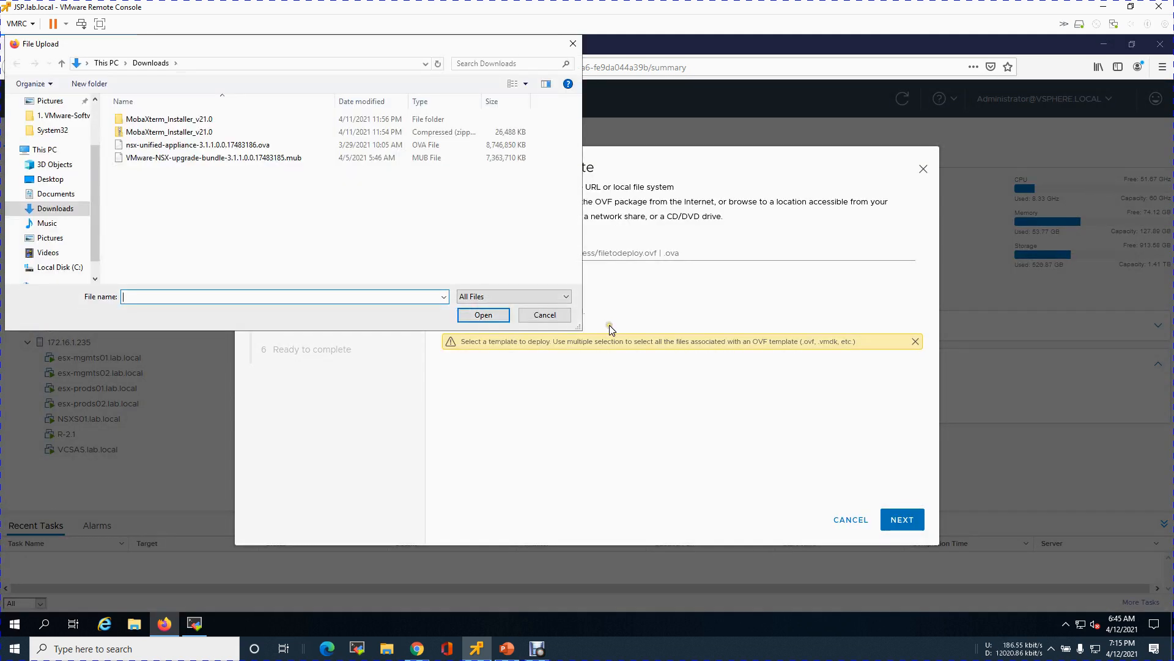
click(184, 145)
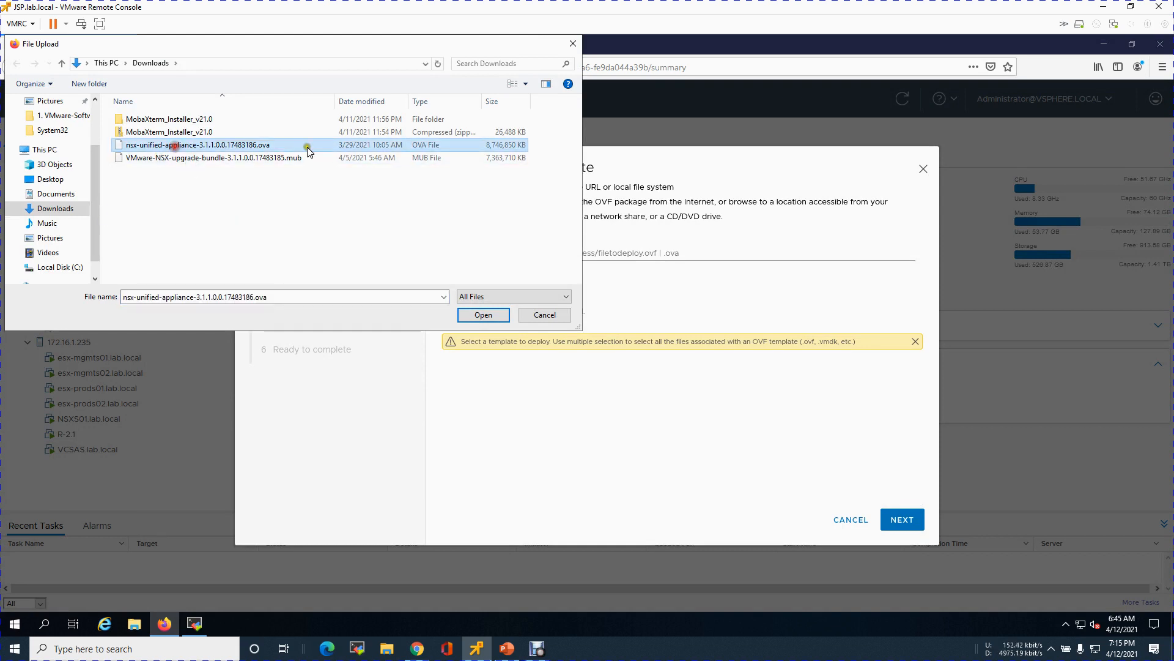
click(483, 314)
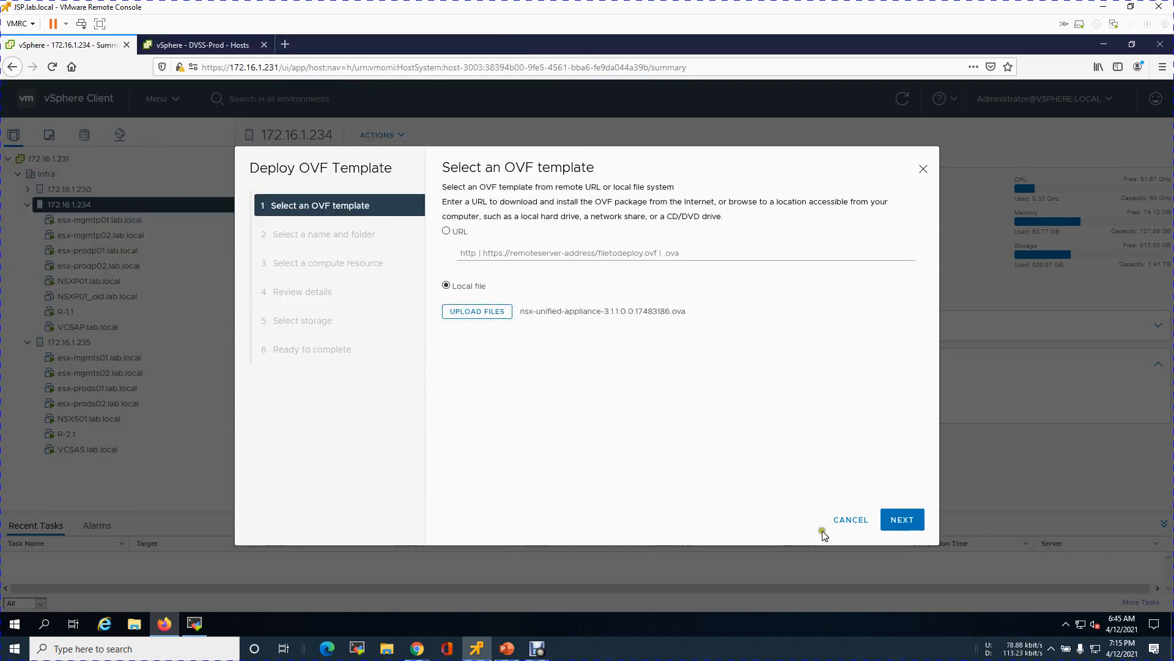
click(902, 520)
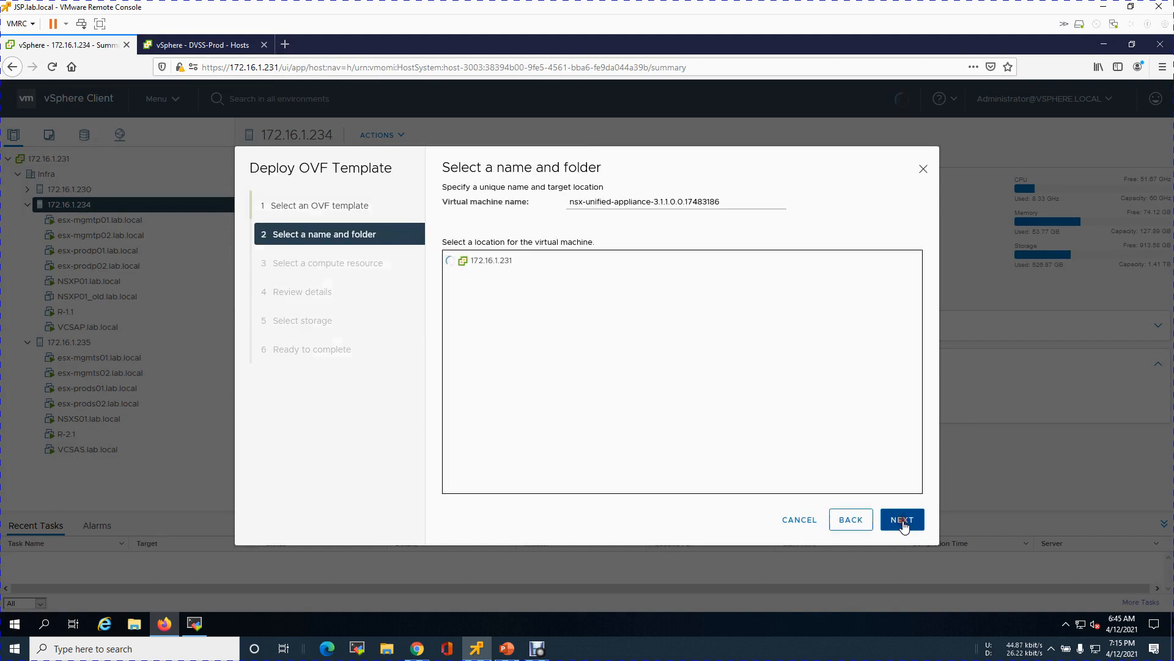
Step: Name the VM NSXPG01.lab.local, choose host 172.16.1.234, and pass the review details
drag(730, 202, 537, 206)
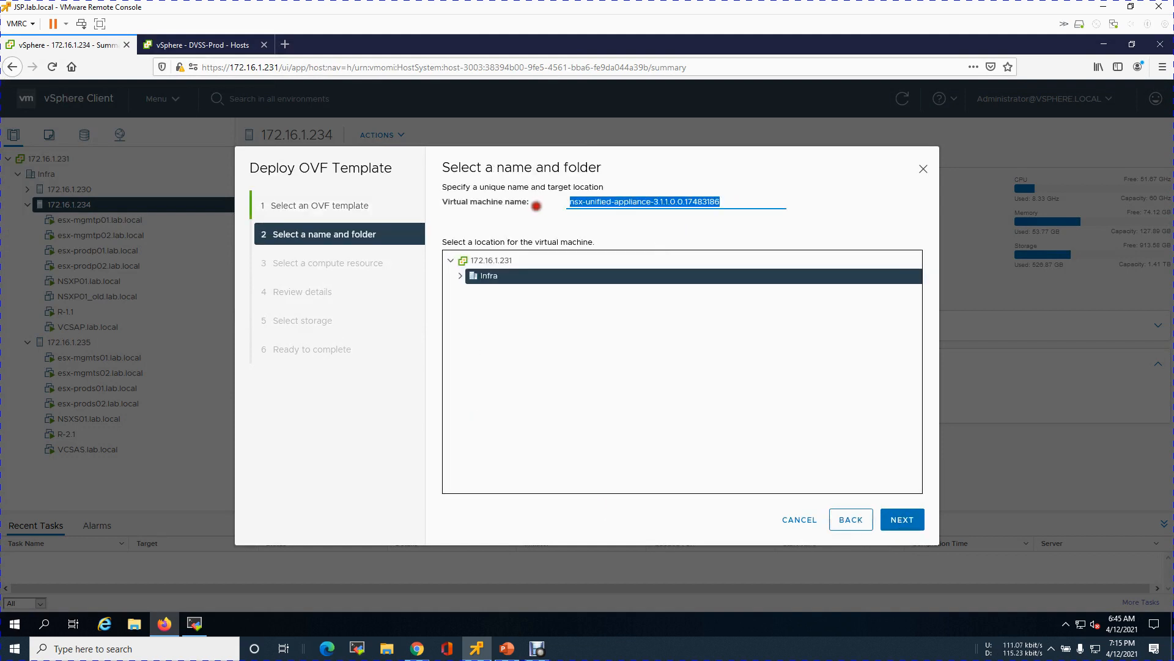
text(NSXP)
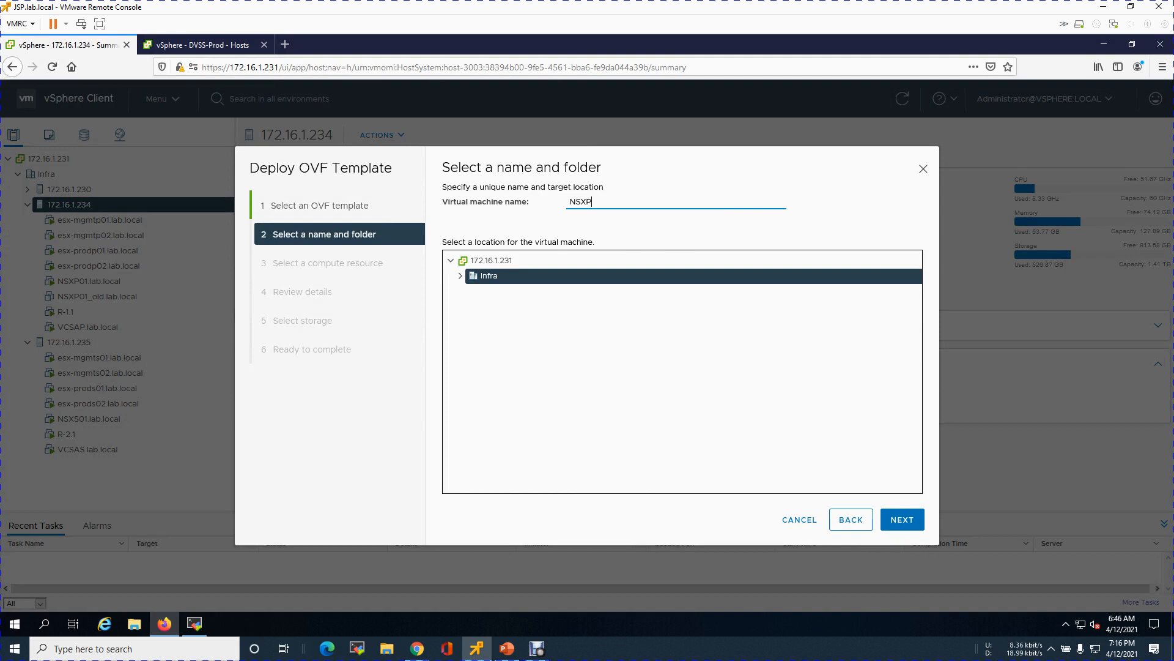
text(G01.lab.local)
key(ctrl+a)
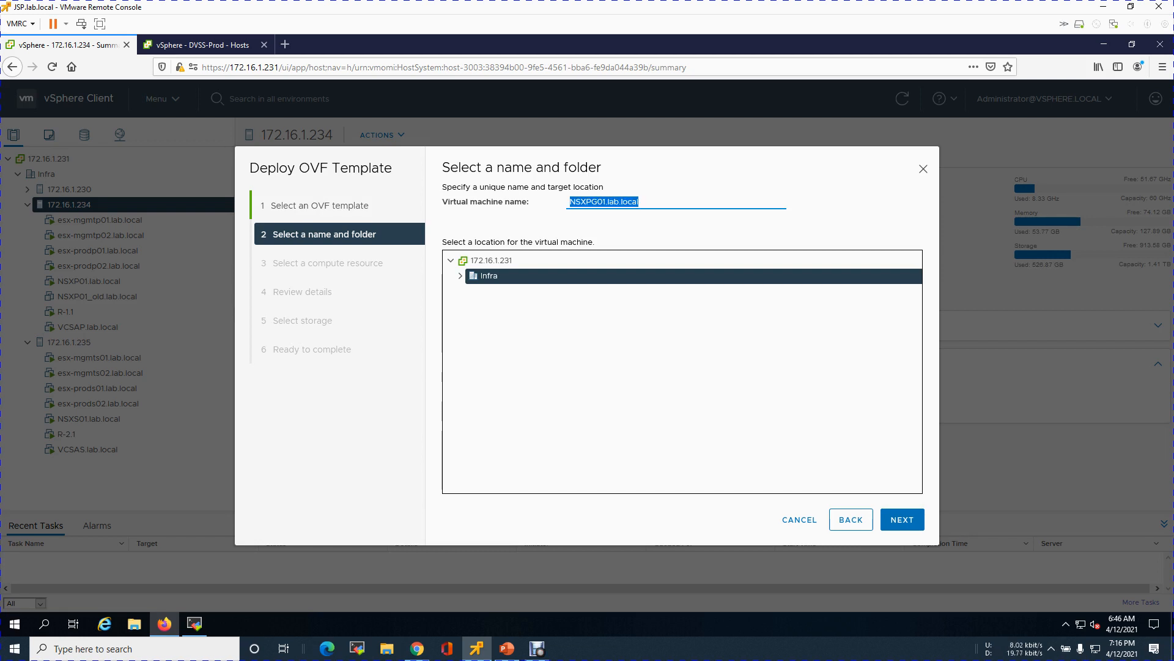
click(899, 521)
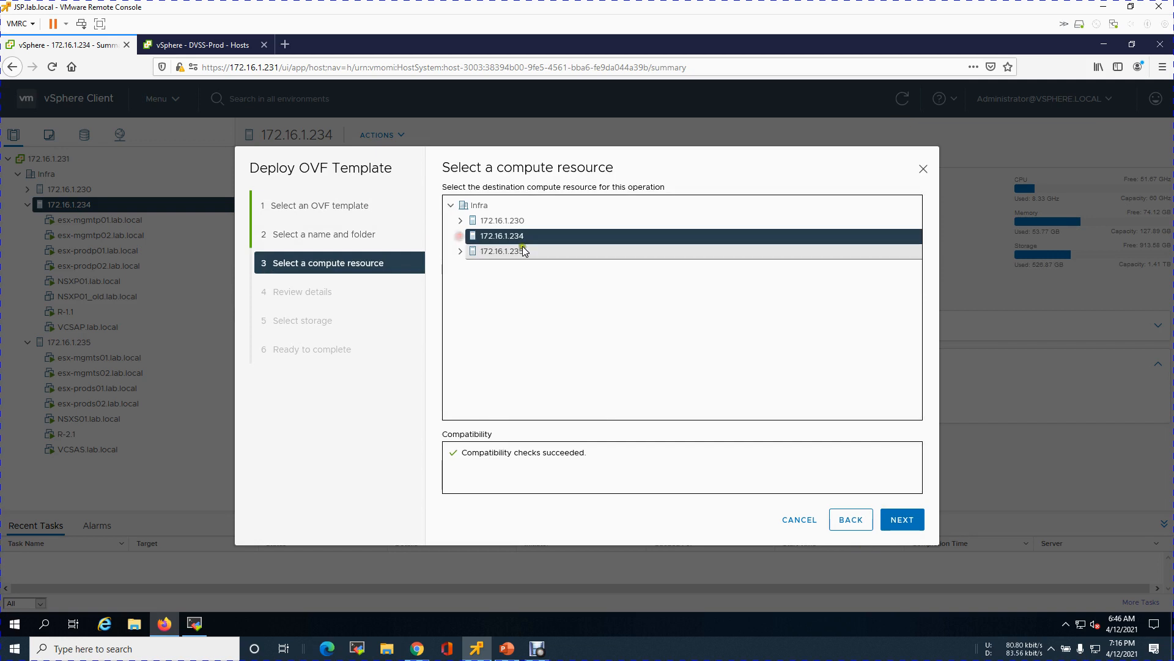
click(914, 521)
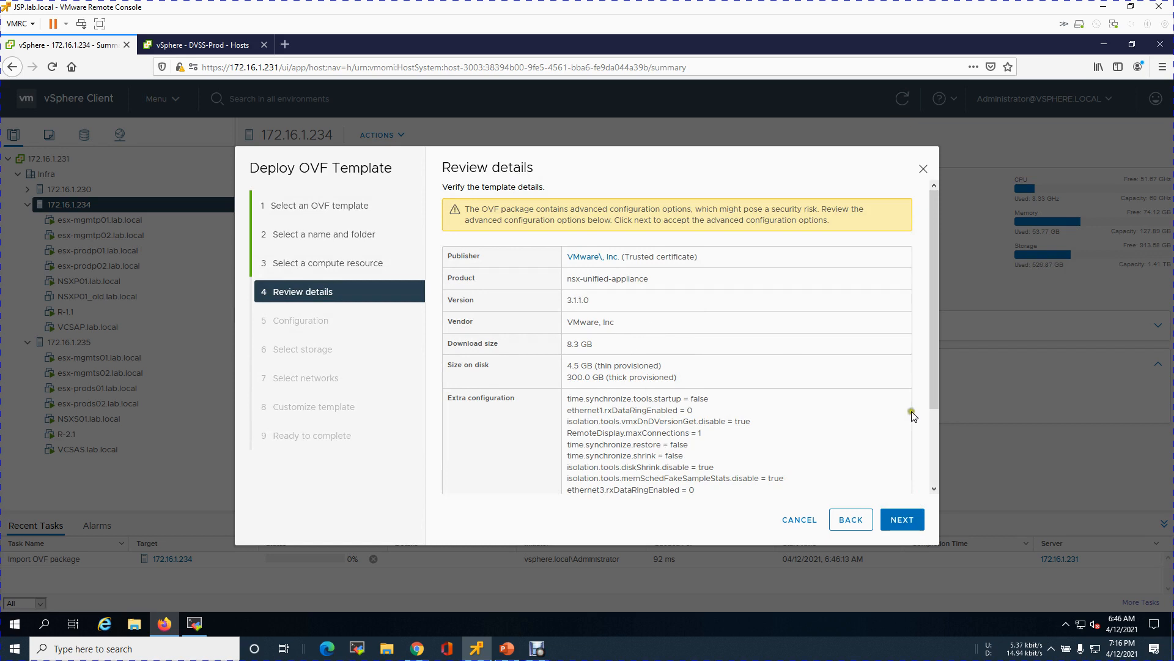
scroll(947, 400, down, 3)
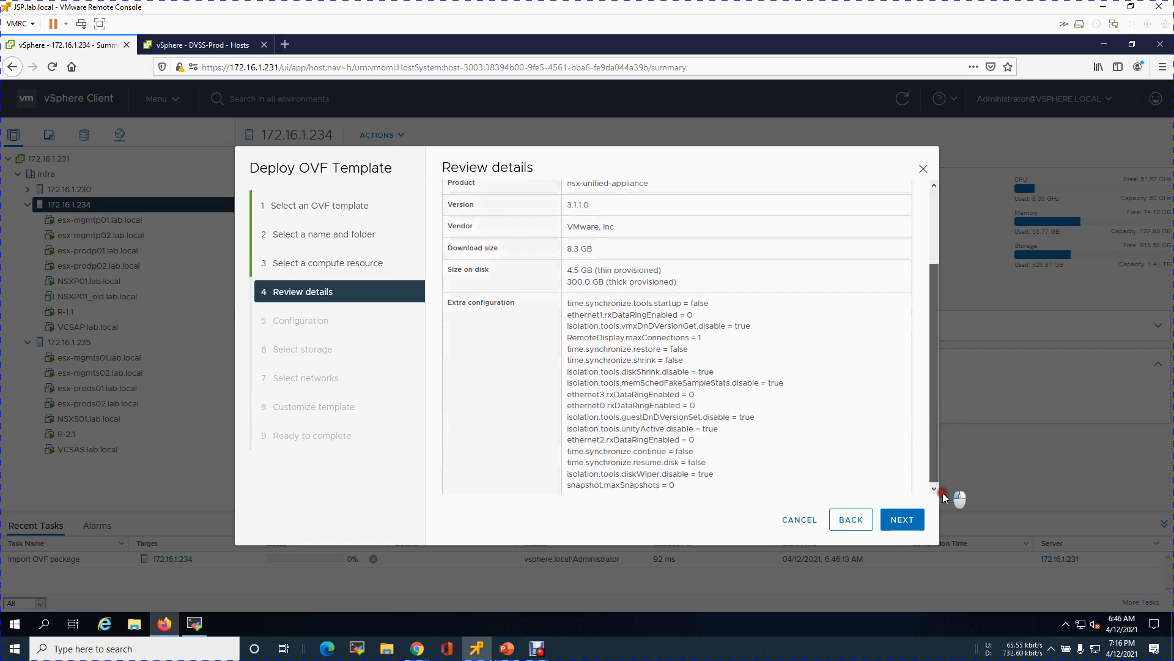
click(911, 519)
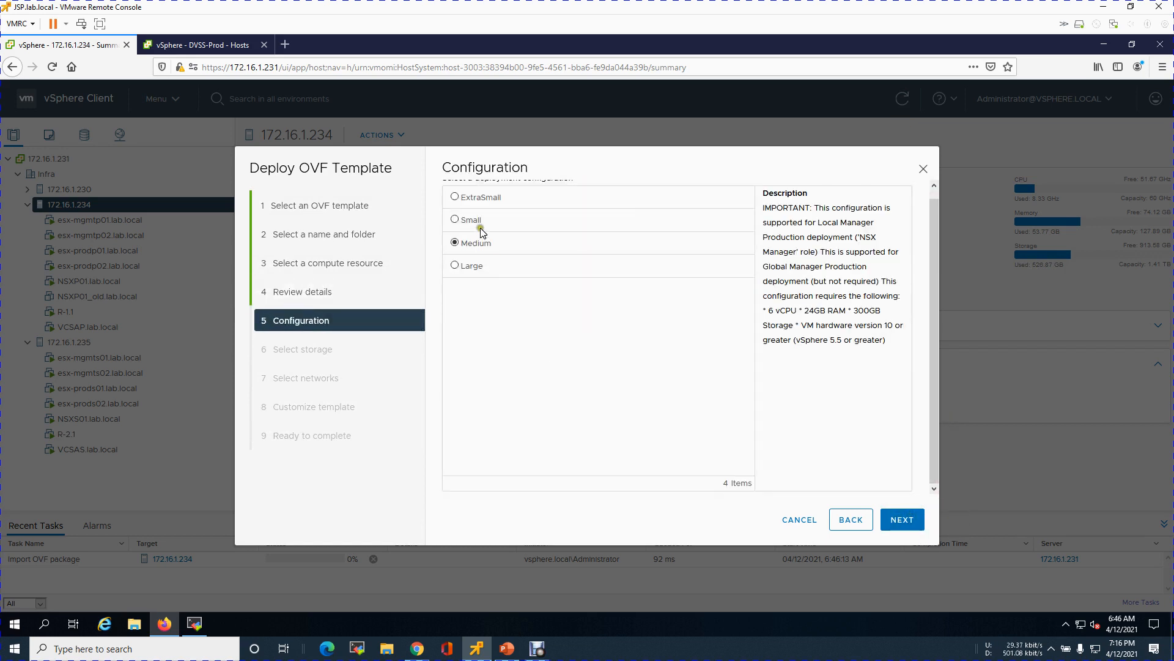
Step: Choose Small deployment size, datastore LS-234-512GB-P and destination network Nested-Mgmt
click(481, 226)
click(909, 527)
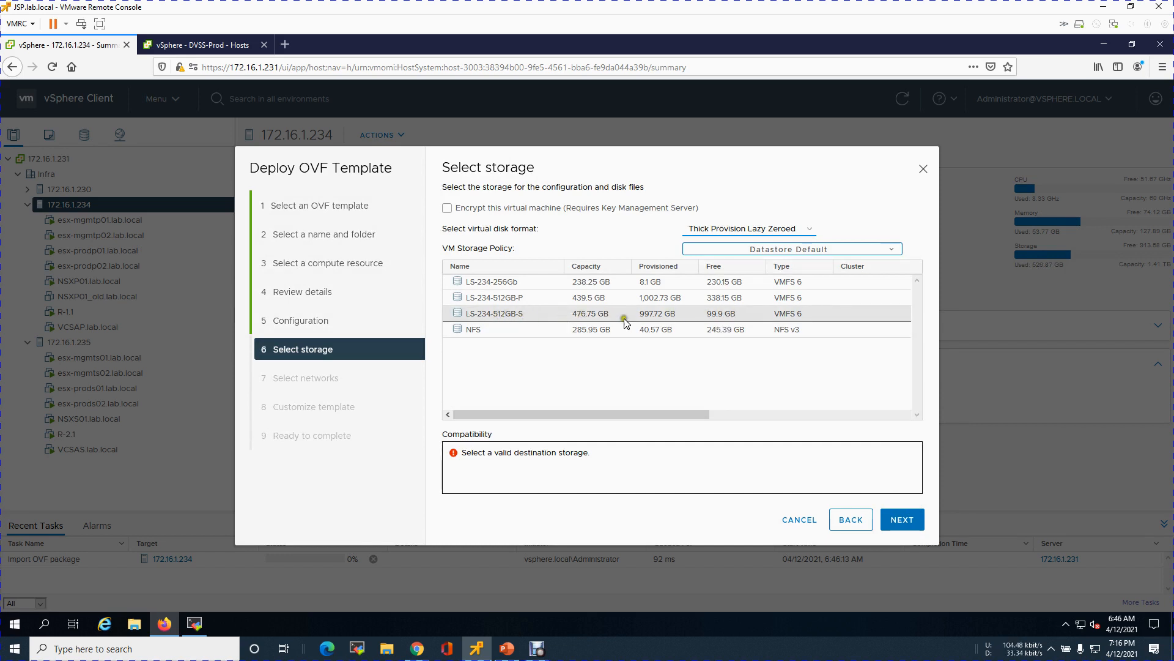
click(722, 304)
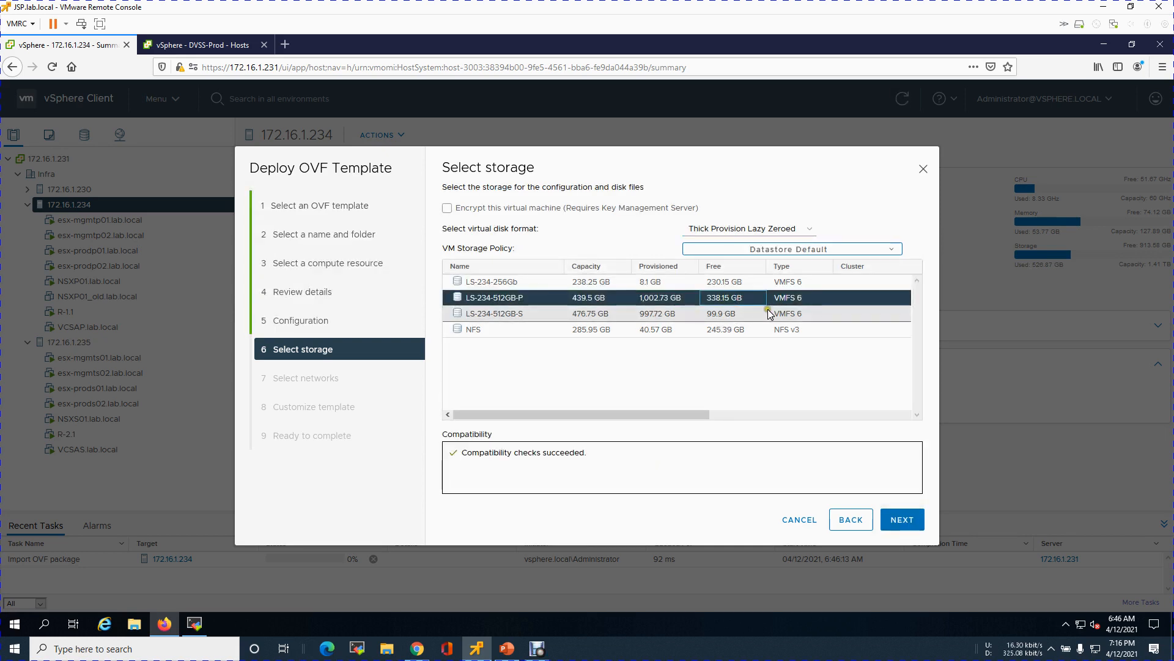
click(901, 520)
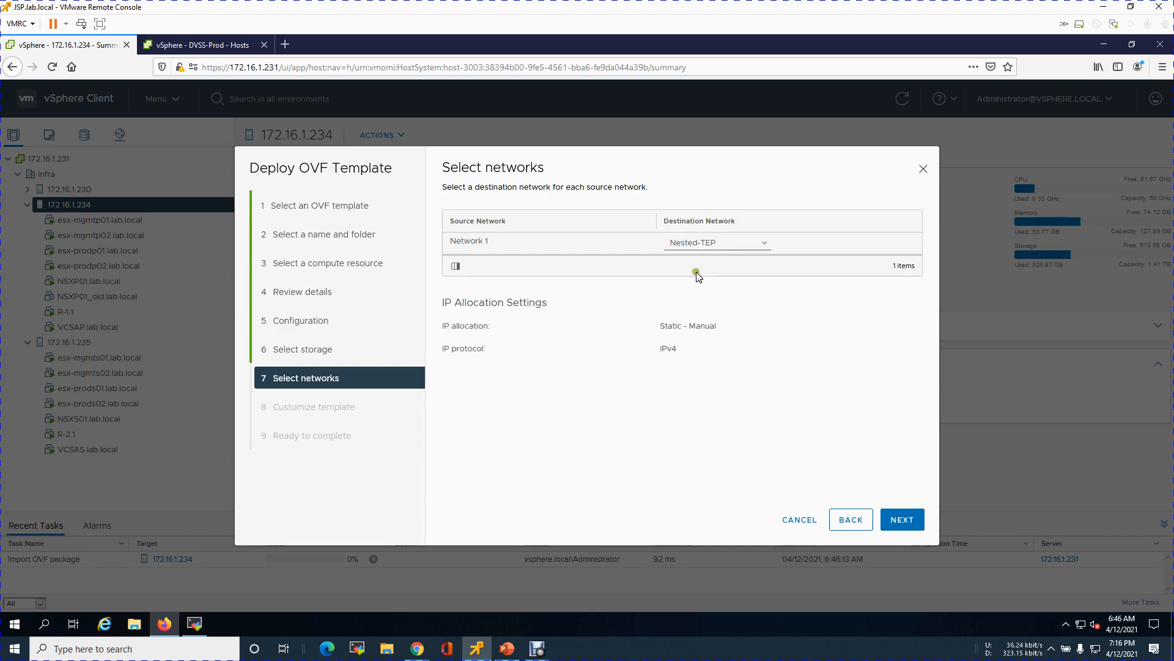
click(753, 244)
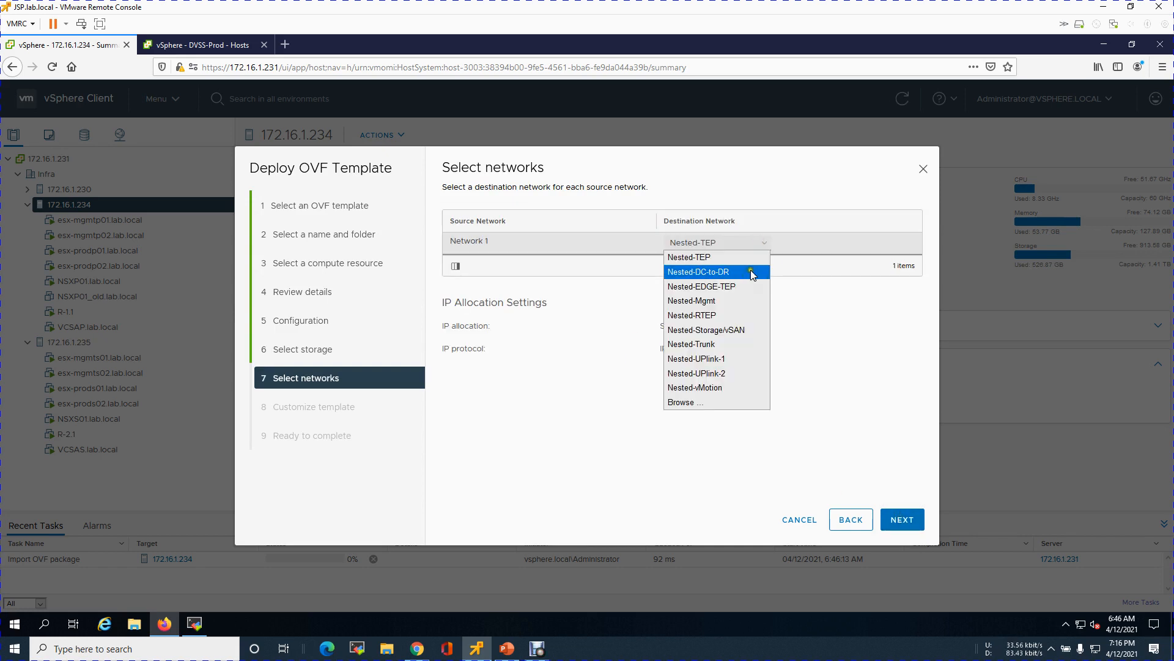
click(721, 301)
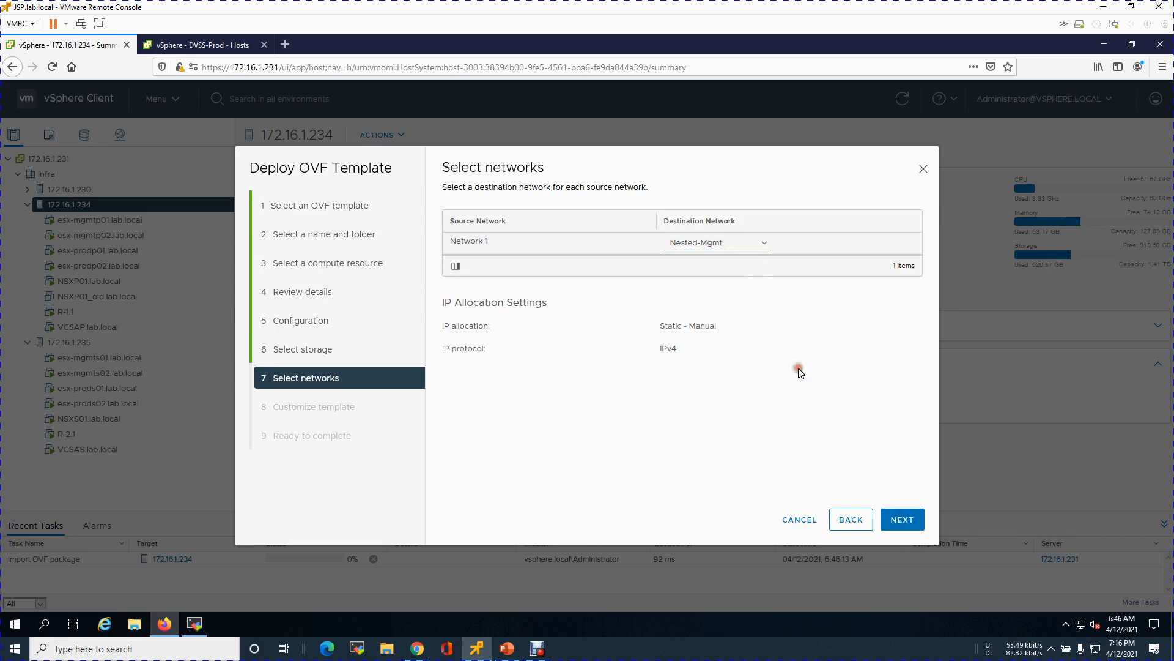
click(896, 518)
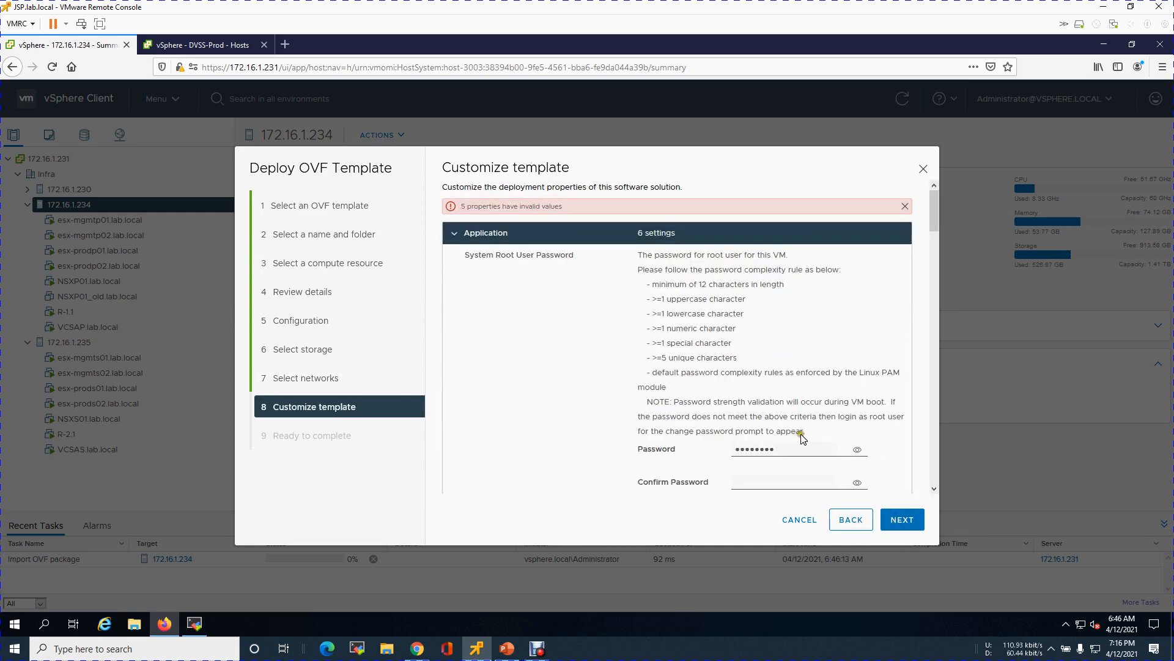
Step: Enter the root password and paste it into the root confirmation field
click(857, 449)
drag(789, 450, 709, 451)
click(774, 450)
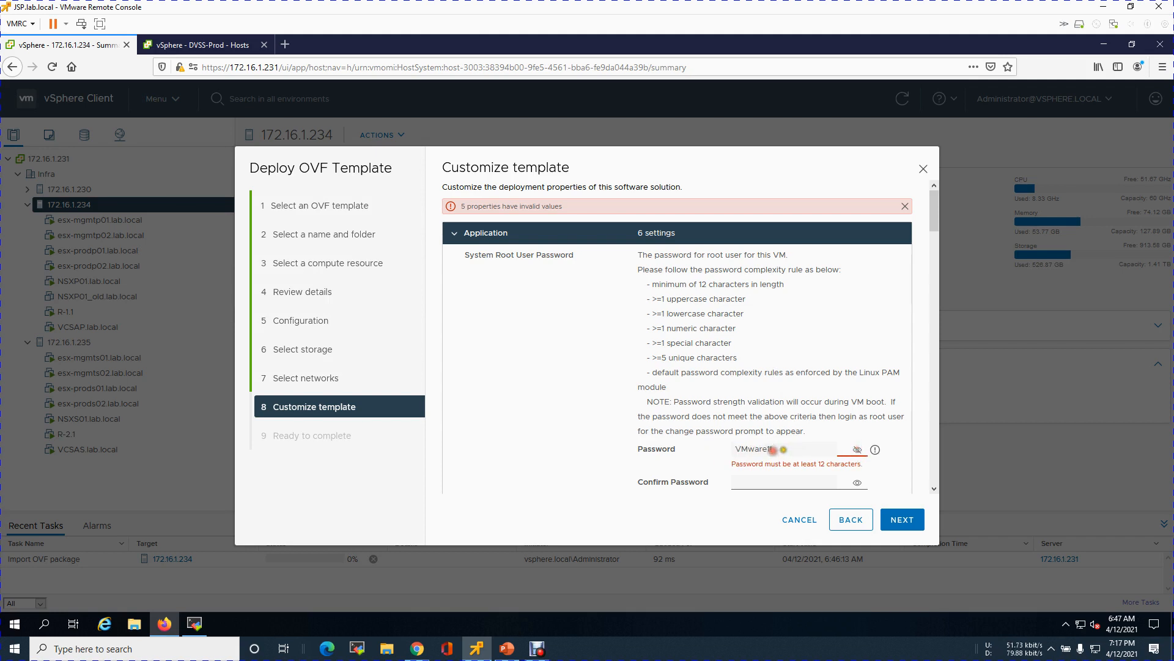
key(BackSpace)
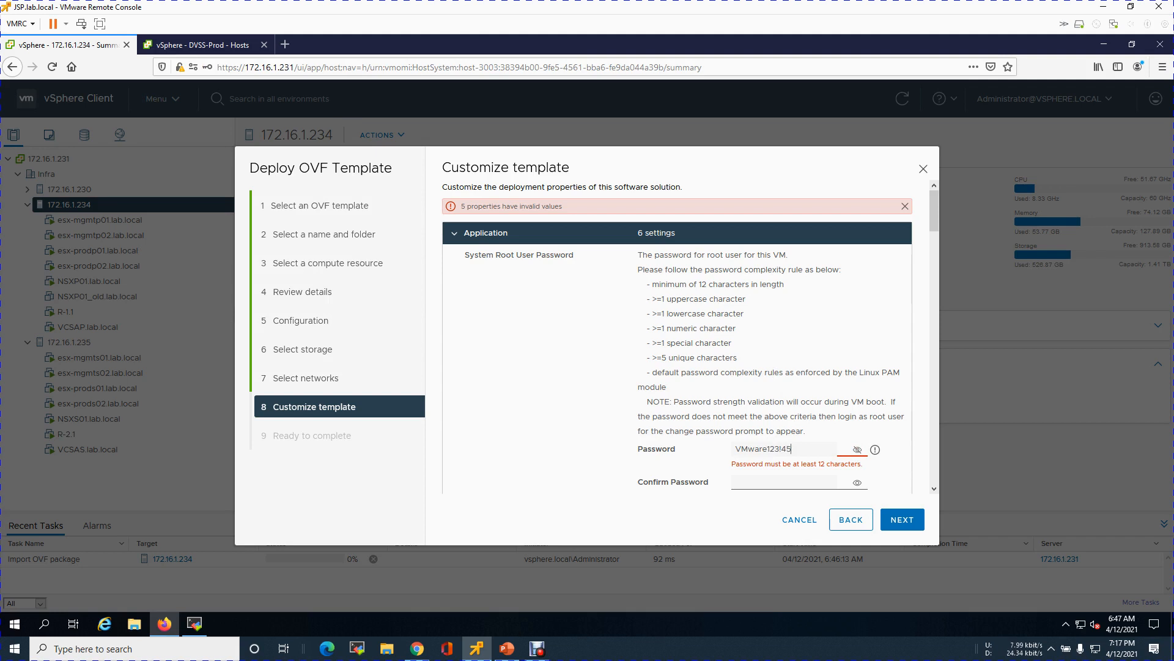
key(ctrl+a)
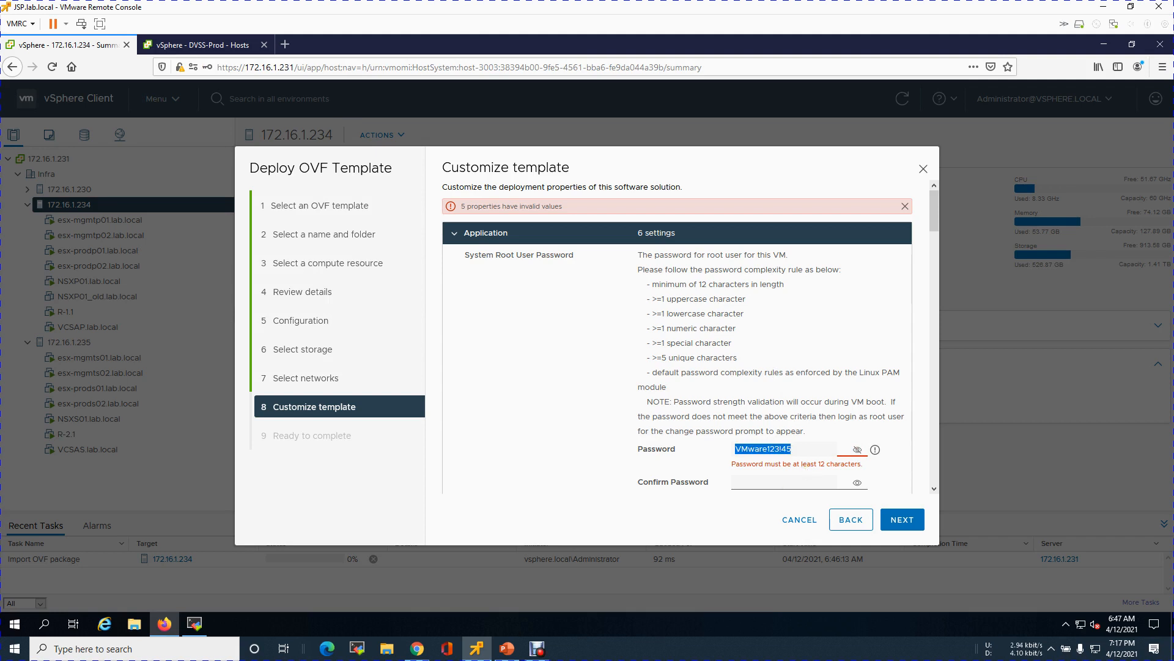
click(773, 484)
key(ctrl+v)
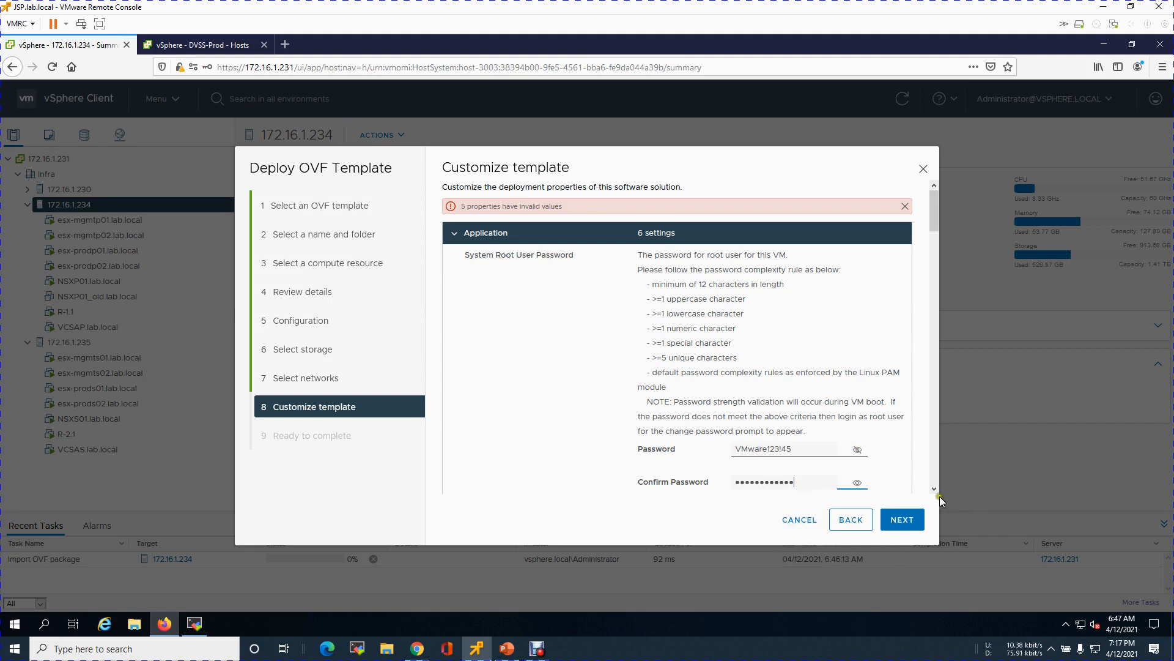
drag(933, 489, 933, 489)
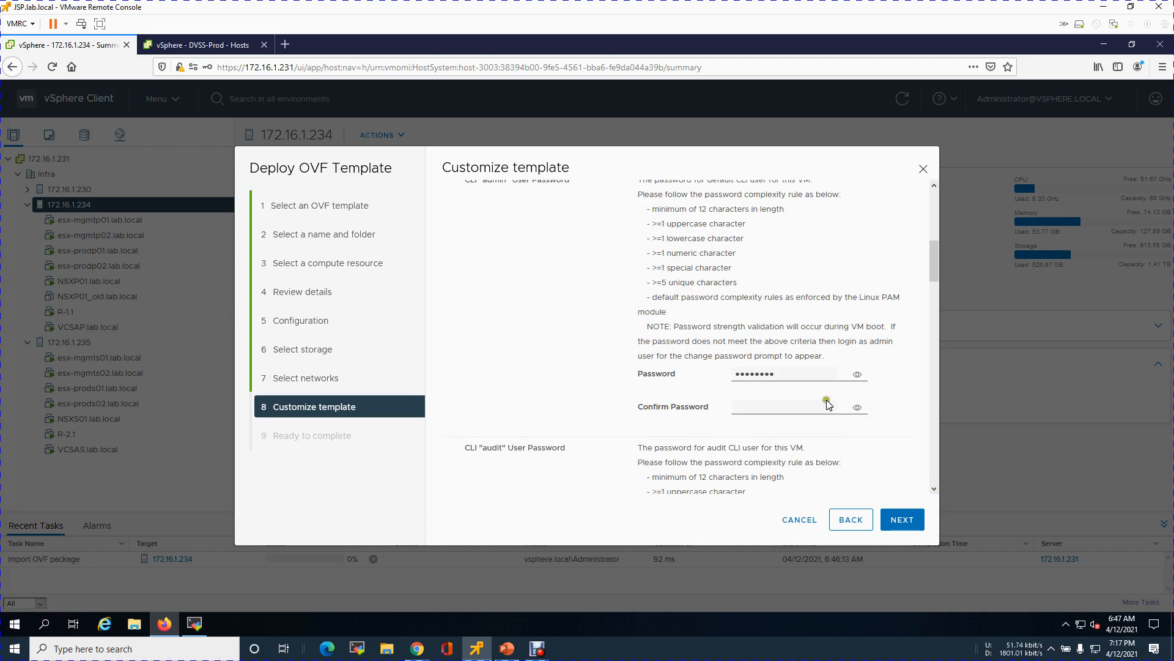
Step: Replace the admin CLI password and paste the matching confirmation
drag(808, 375, 680, 371)
key(ctrl+v)
click(751, 412)
key(ctrl+v)
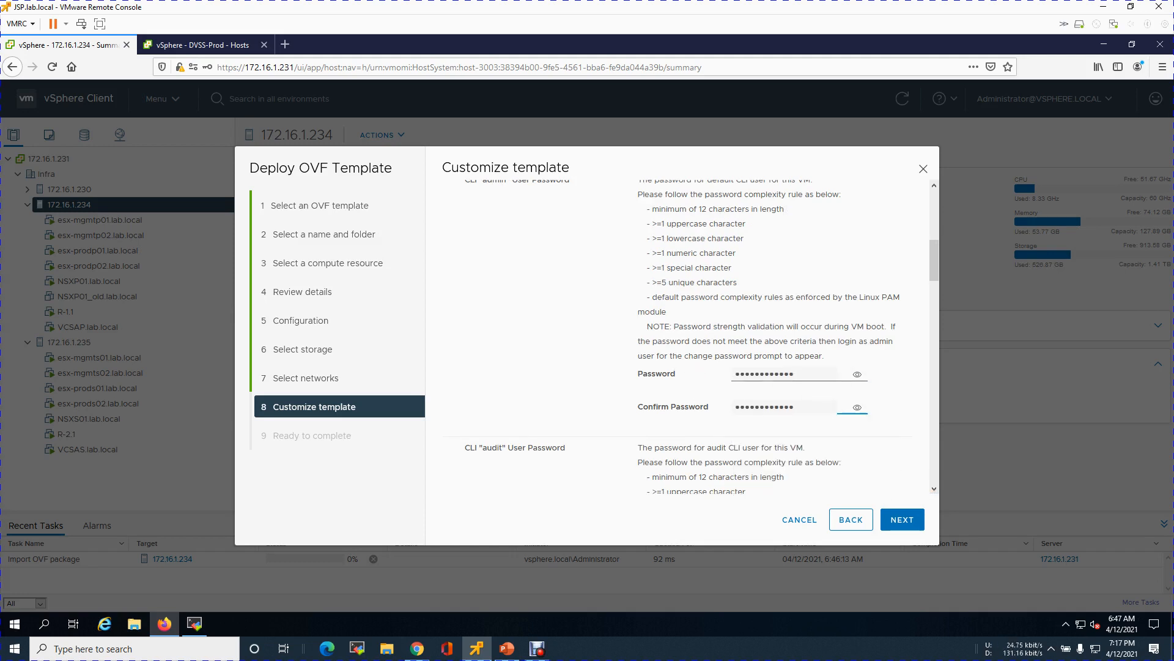
drag(933, 489, 934, 490)
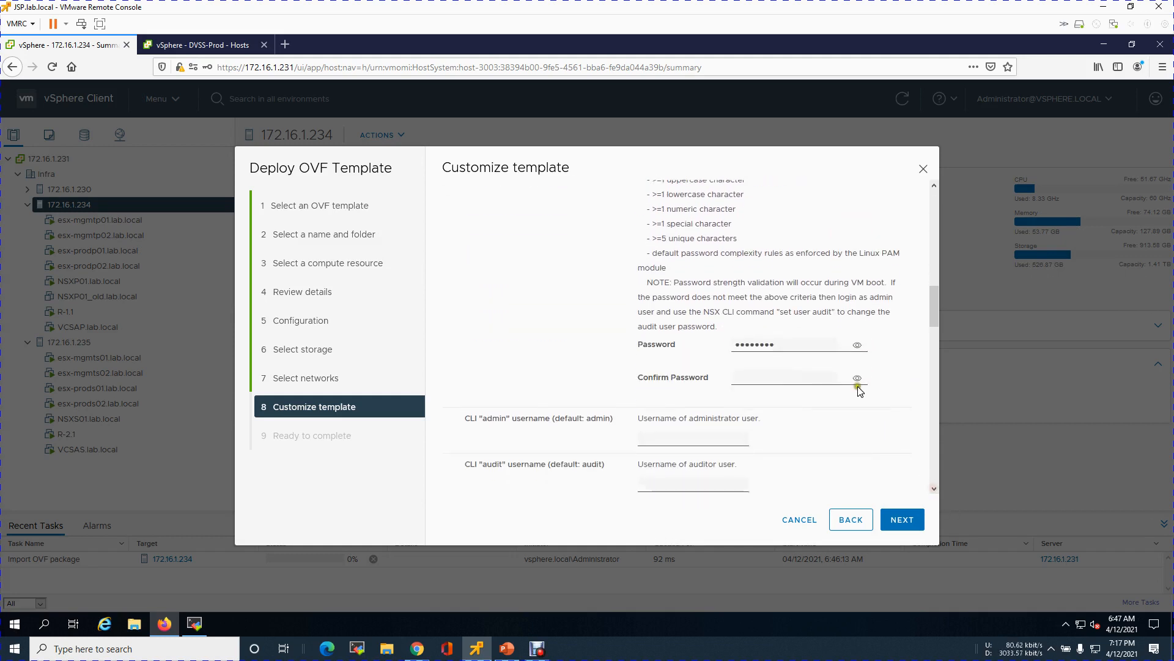
Step: Paste the audit user password and its confirmation, then select the autofilled internal-use password
drag(785, 345, 702, 341)
key(ctrl+v)
click(744, 374)
key(ctrl+v)
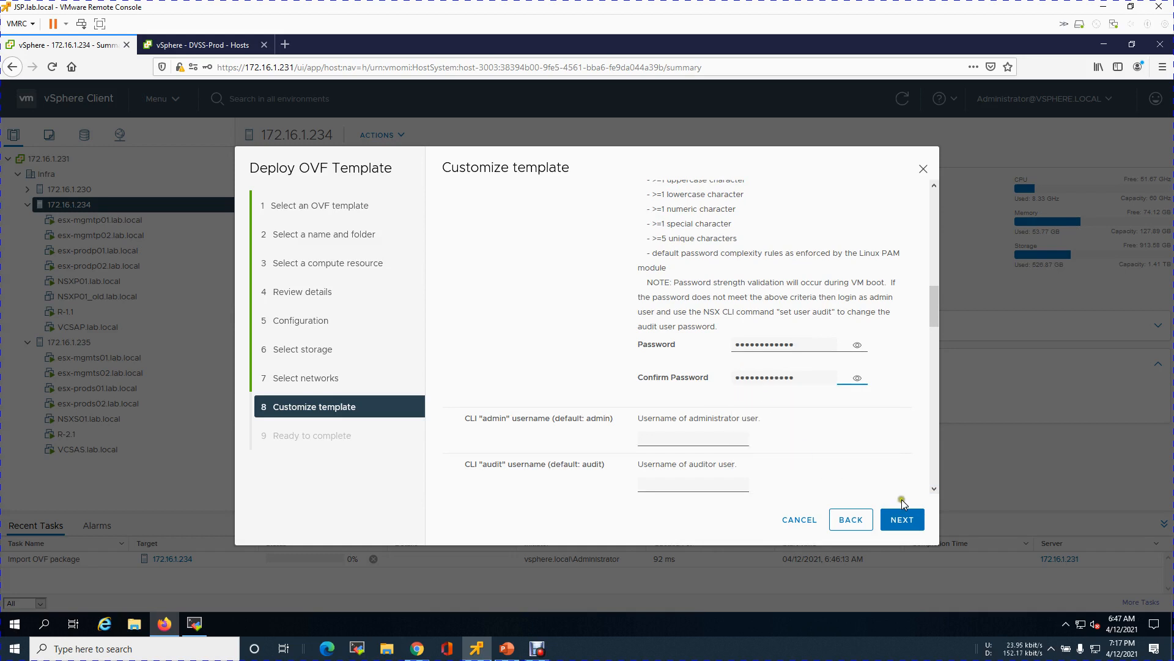
drag(934, 490, 934, 490)
drag(792, 315, 707, 312)
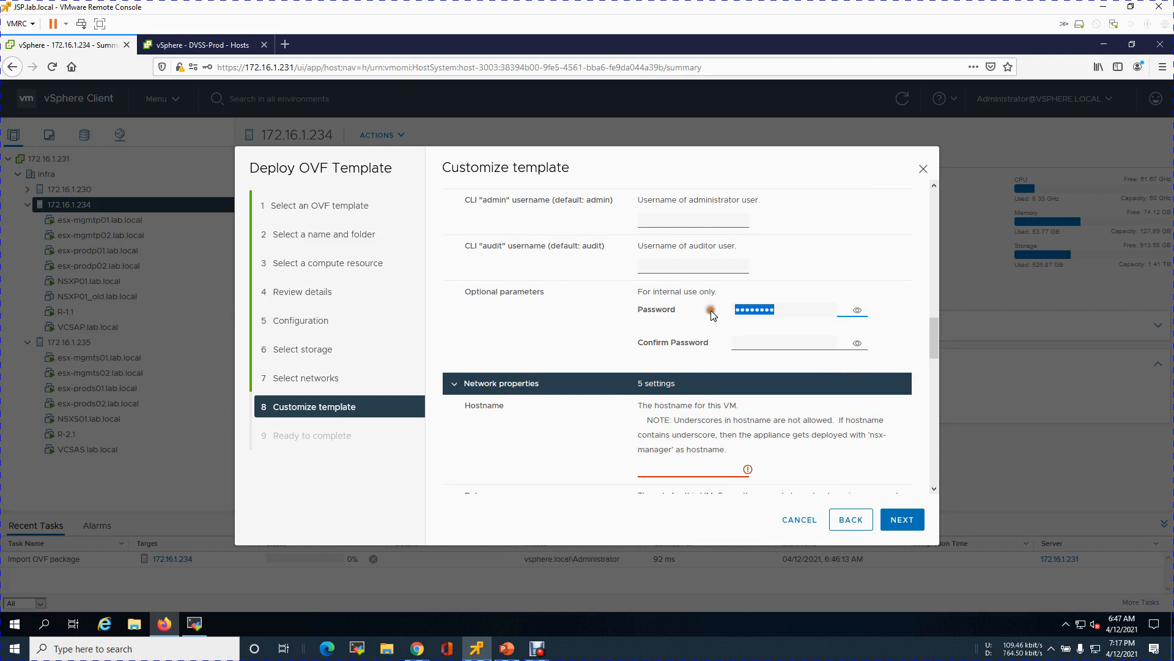
Step: Clear the internal-use password, set hostname NSXPG01 and role NSX Global Manager
key(BackSpace)
drag(934, 488, 934, 488)
click(688, 379)
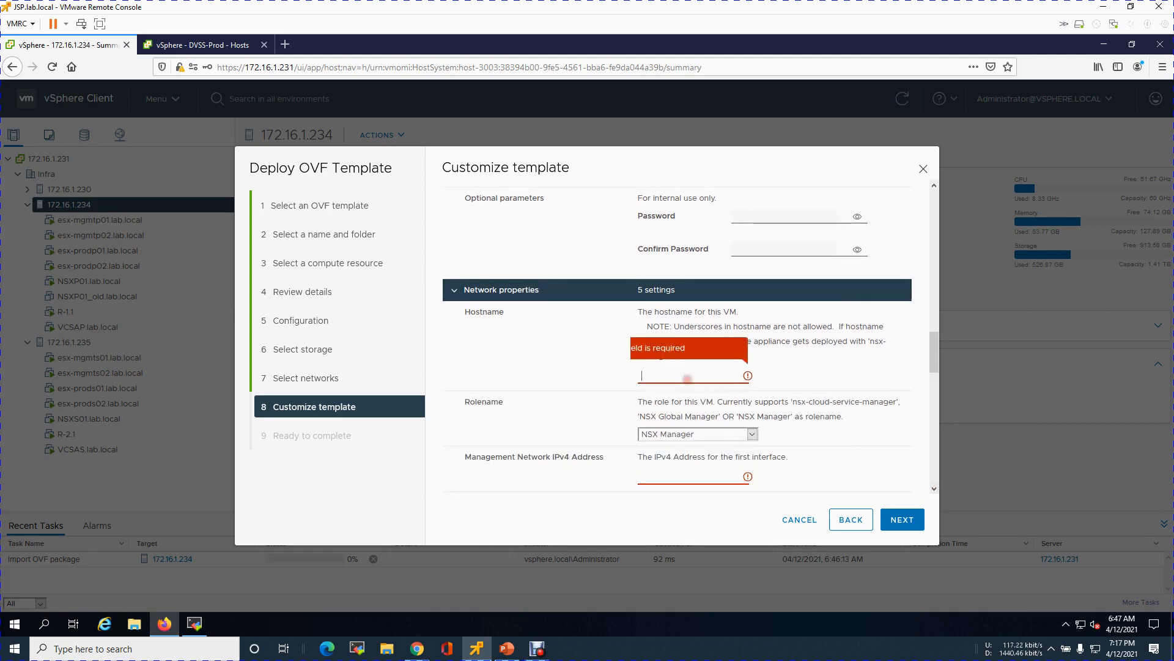
text(NSXPG01)
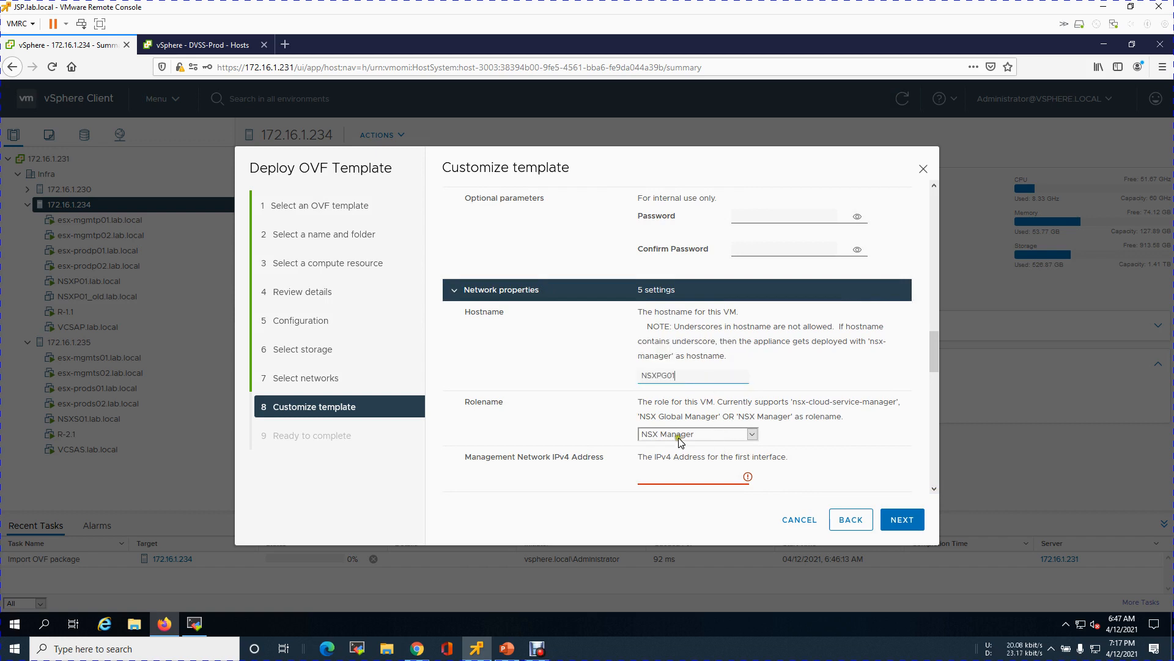
drag(466, 403, 505, 405)
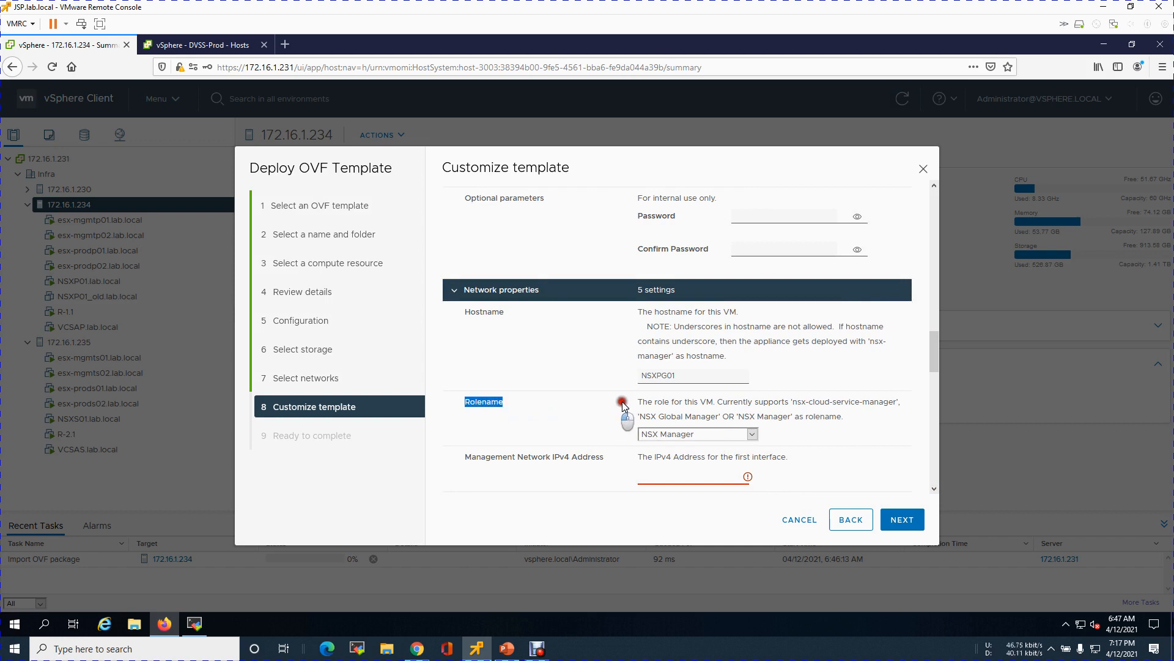
click(753, 434)
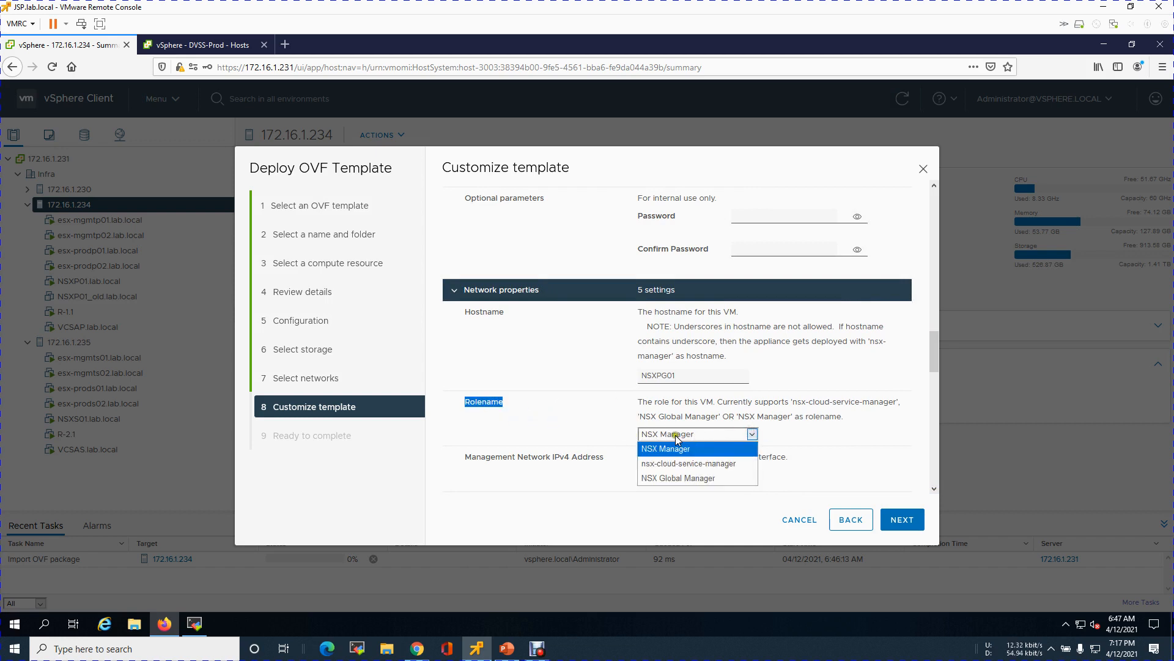
click(662, 477)
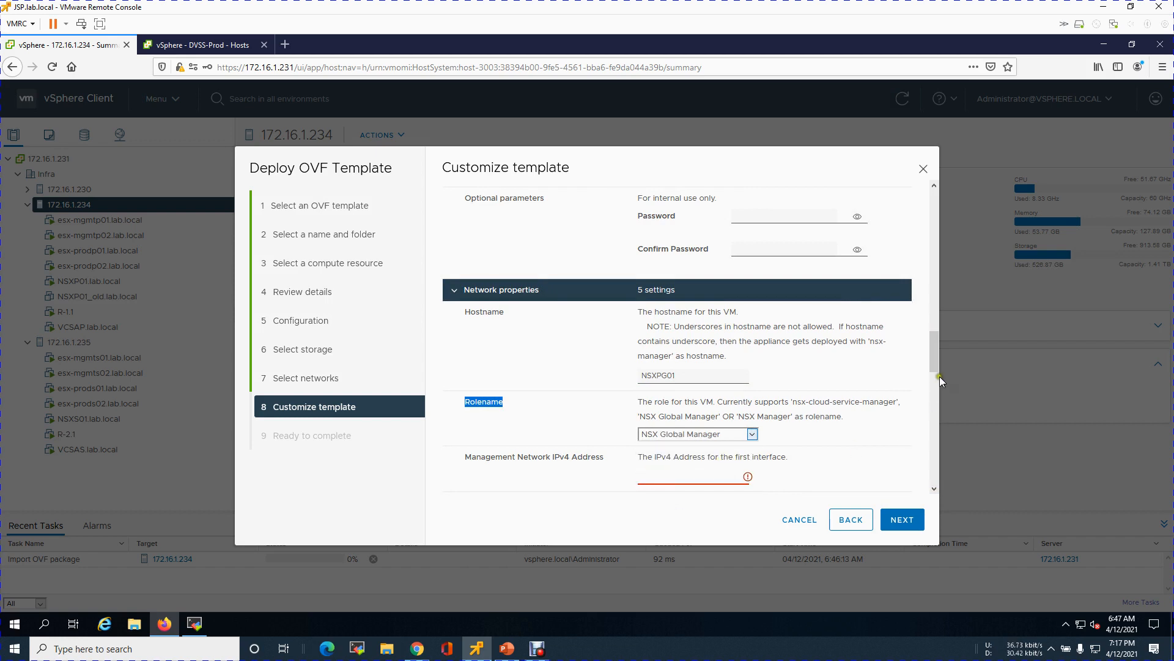
Step: Enter management IP 10.0.1.30, netmask 255.255.255.0 and gateway 10.0.1.1
drag(931, 361, 898, 379)
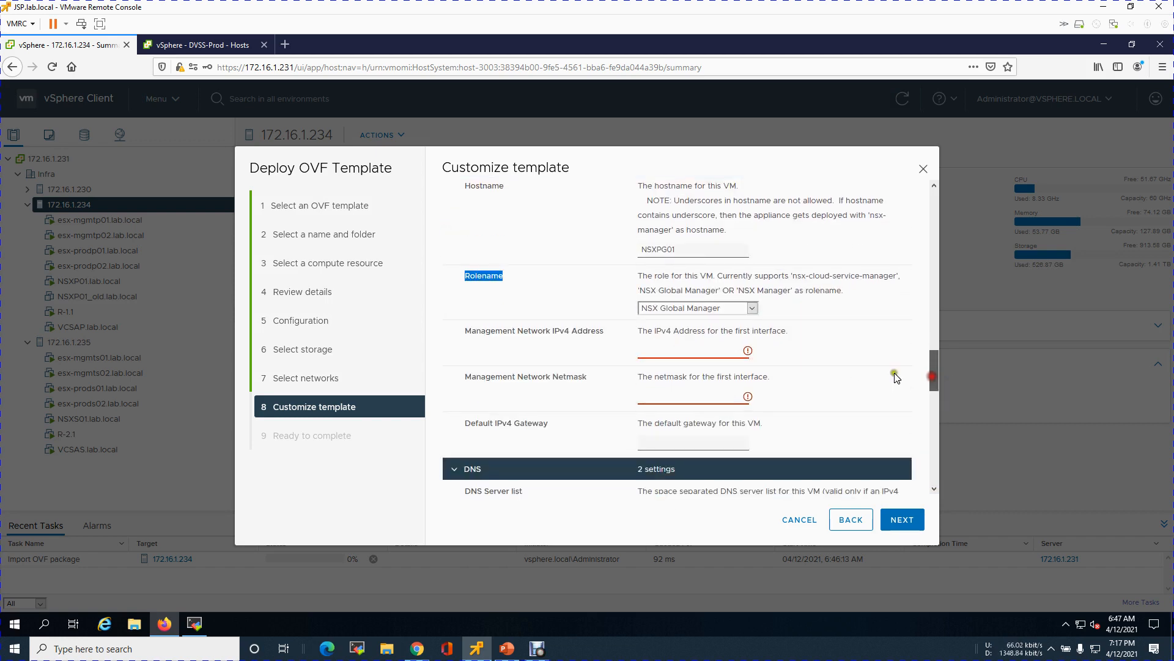
click(726, 352)
text(10.0.100.30)
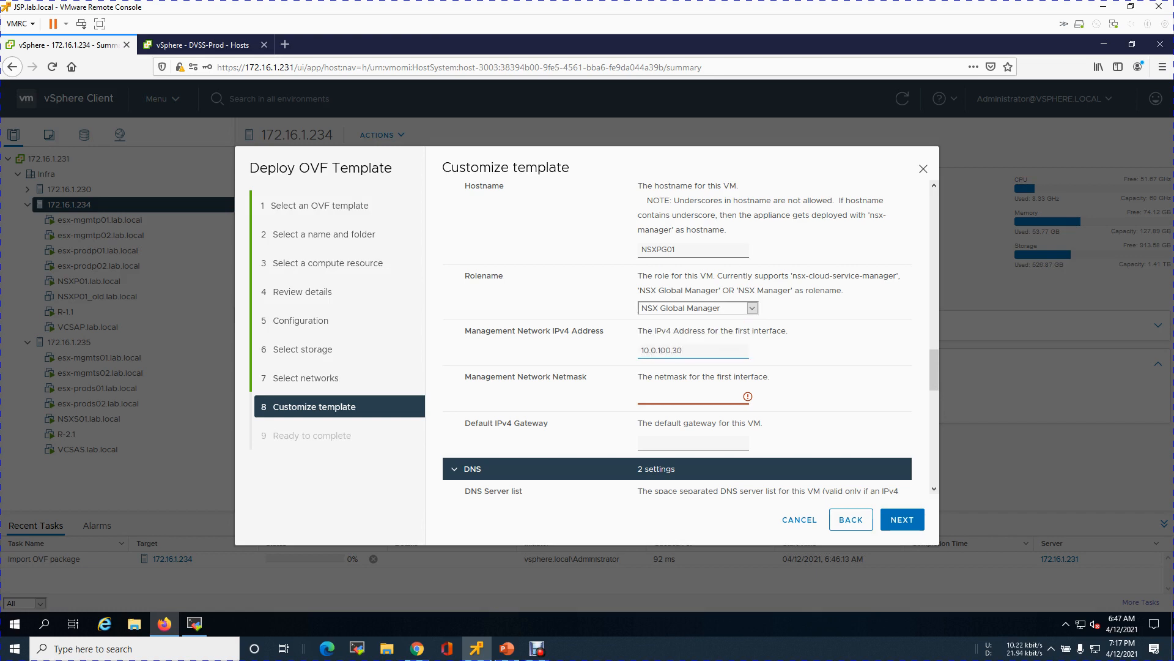
click(693, 401)
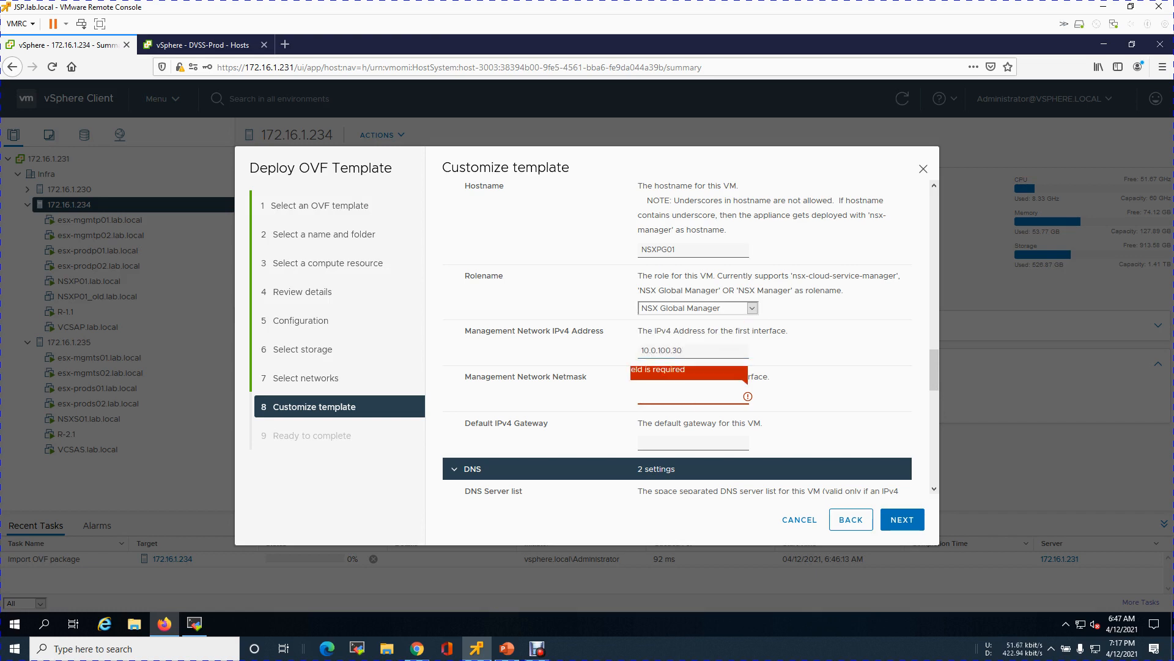
text(255)
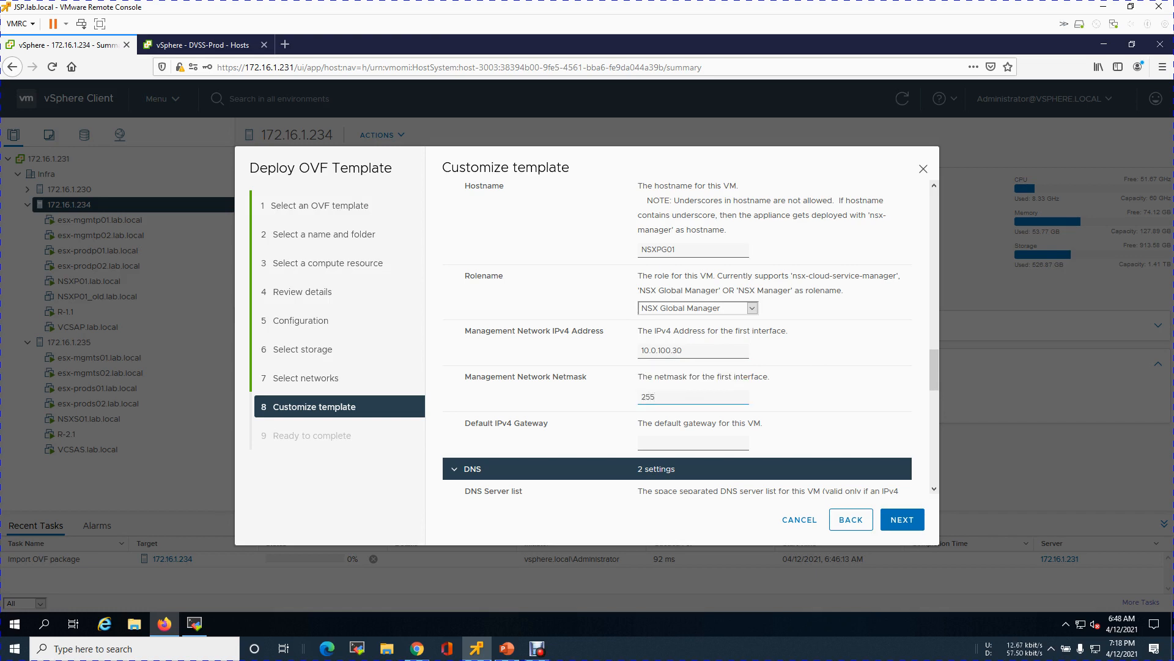
click(671, 351)
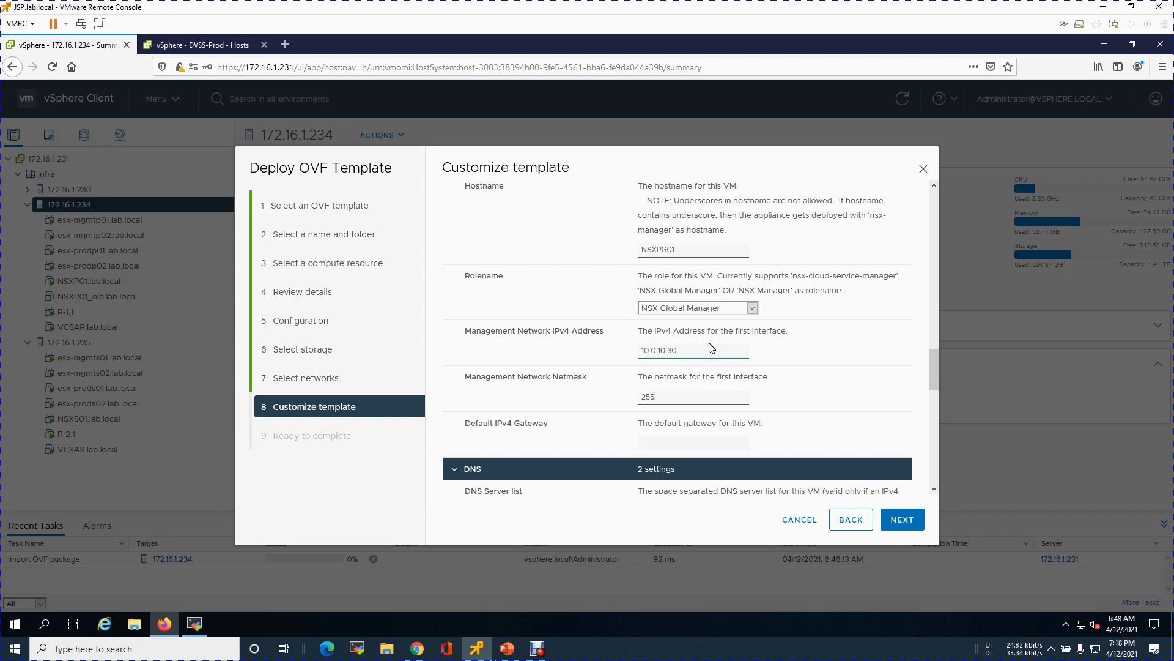
click(689, 395)
text(.255.255)
click(706, 445)
text(10.0.1.1)
Step: Set DNS server 10.0.5.30, search domain lab.local and NTP server 216.239.35.4
drag(936, 383, 938, 419)
click(678, 318)
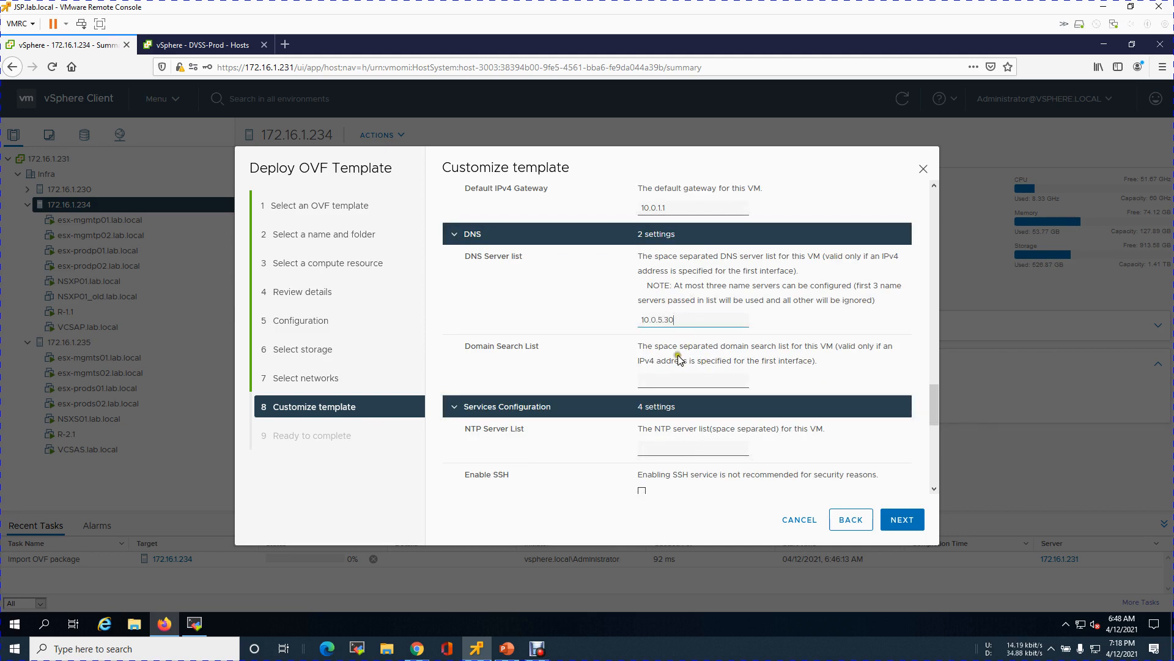
click(670, 378)
click(682, 452)
text(216.239.35.4)
Step: Enable SSH with root logins allowed and finish the template customization
drag(935, 407, 936, 430)
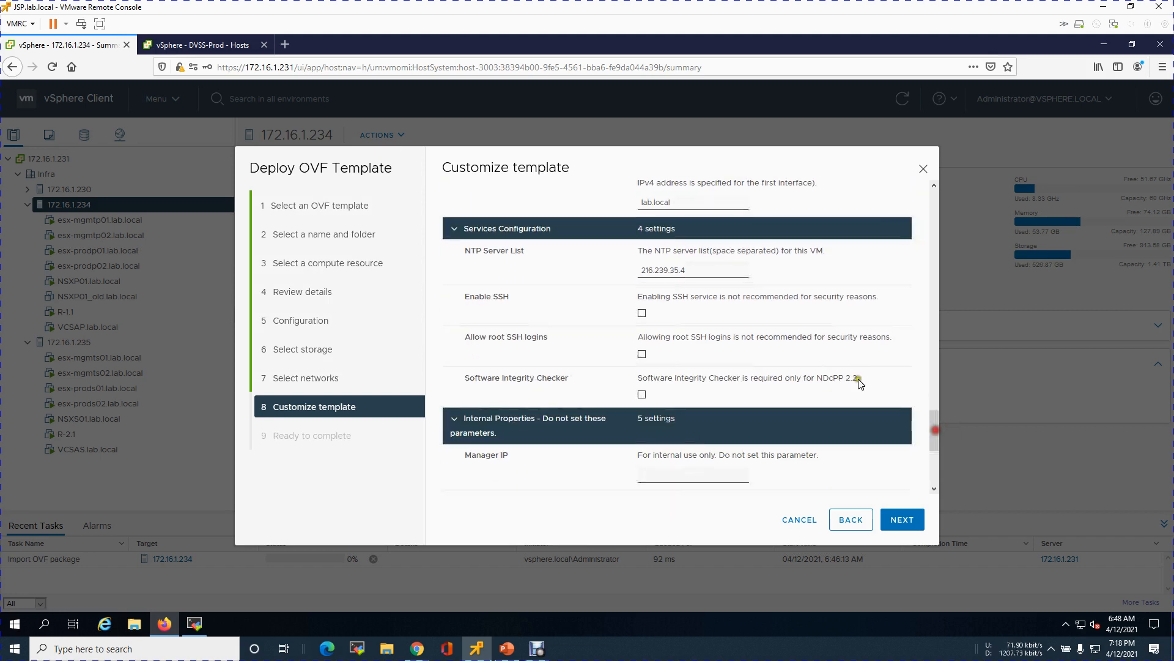
click(642, 314)
click(641, 354)
drag(934, 431, 936, 537)
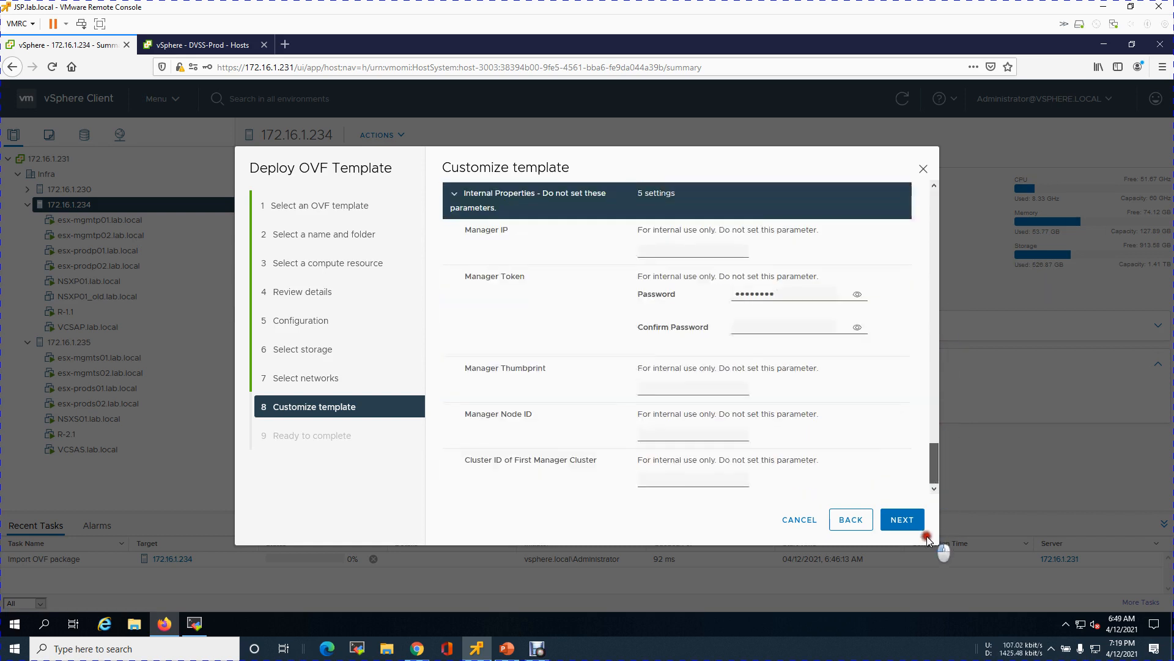
click(901, 521)
Step: Start the NSXPG01.lab.local deployment, then show the Summary of host 172.16.1.235
click(901, 519)
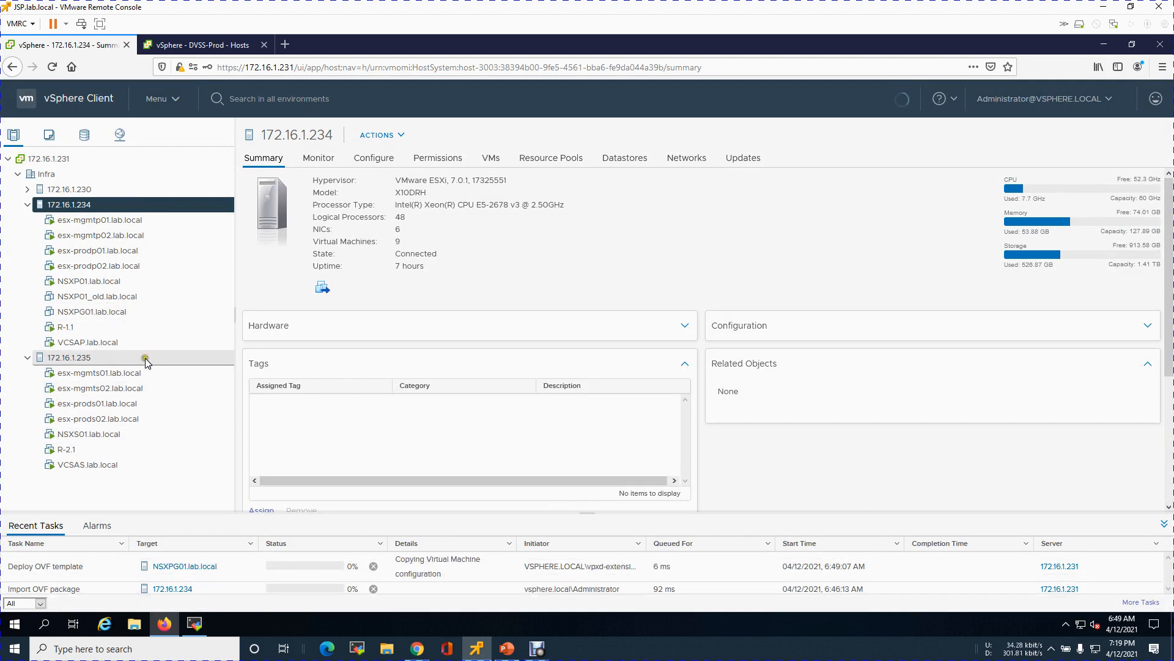
click(105, 361)
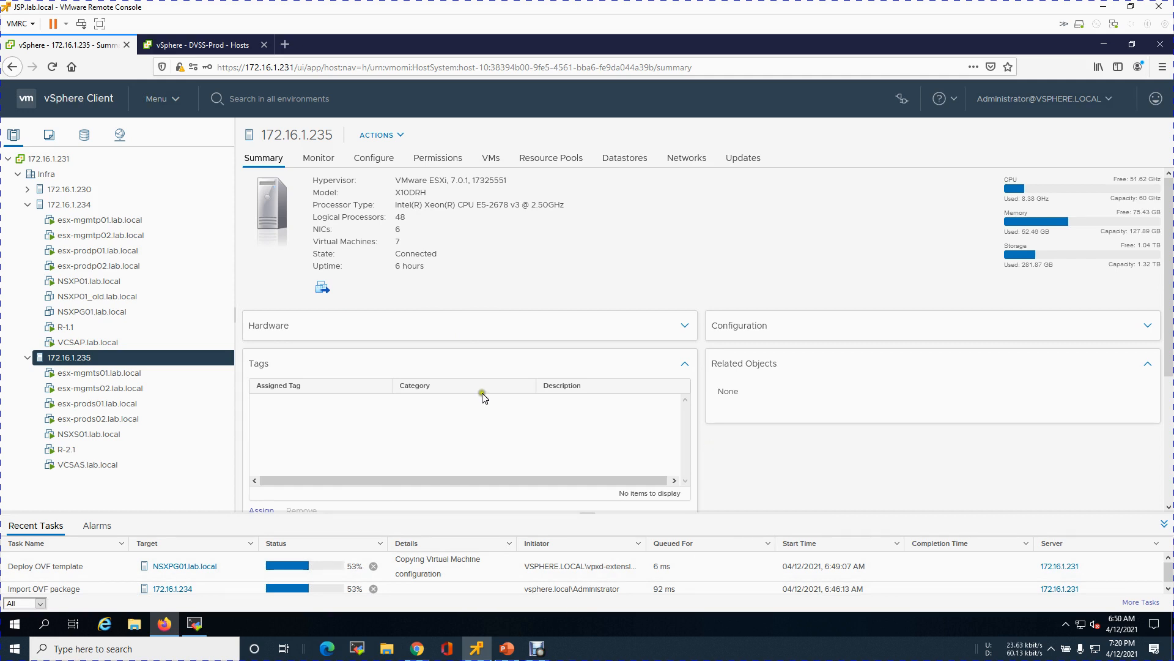
click(106, 357)
click(719, 249)
Step: Begin an OVF deployment on host 172.16.1.235 from local file nsx-unified-appliance-3.1.1.0.0.17483186.ova
right_click(98, 358)
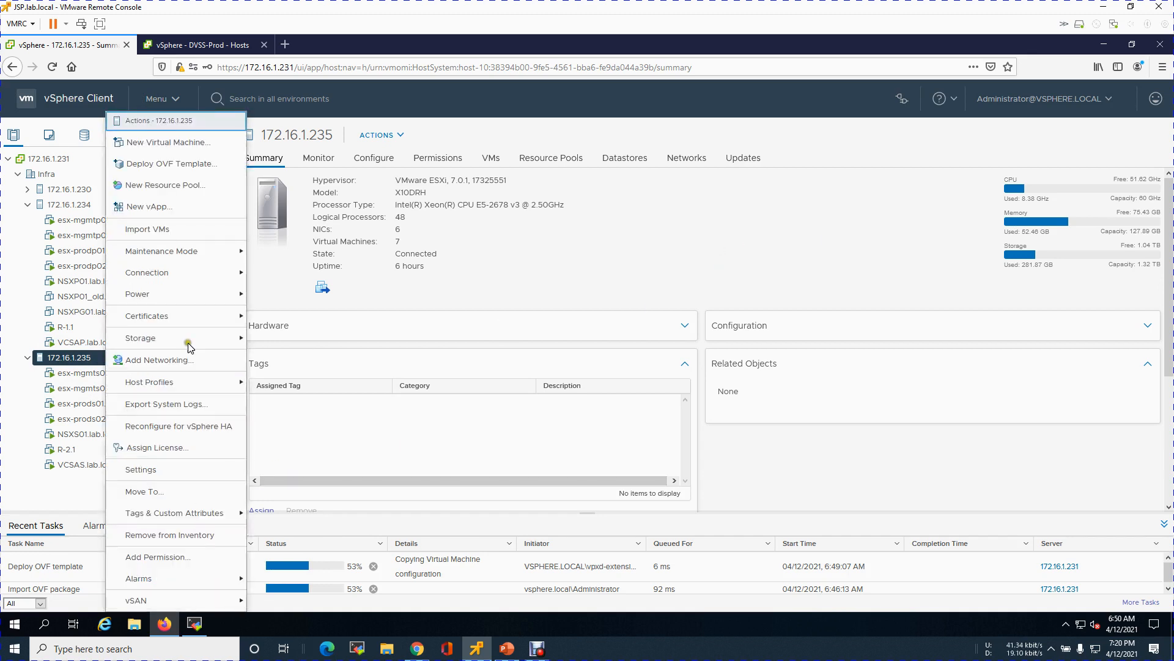
click(121, 164)
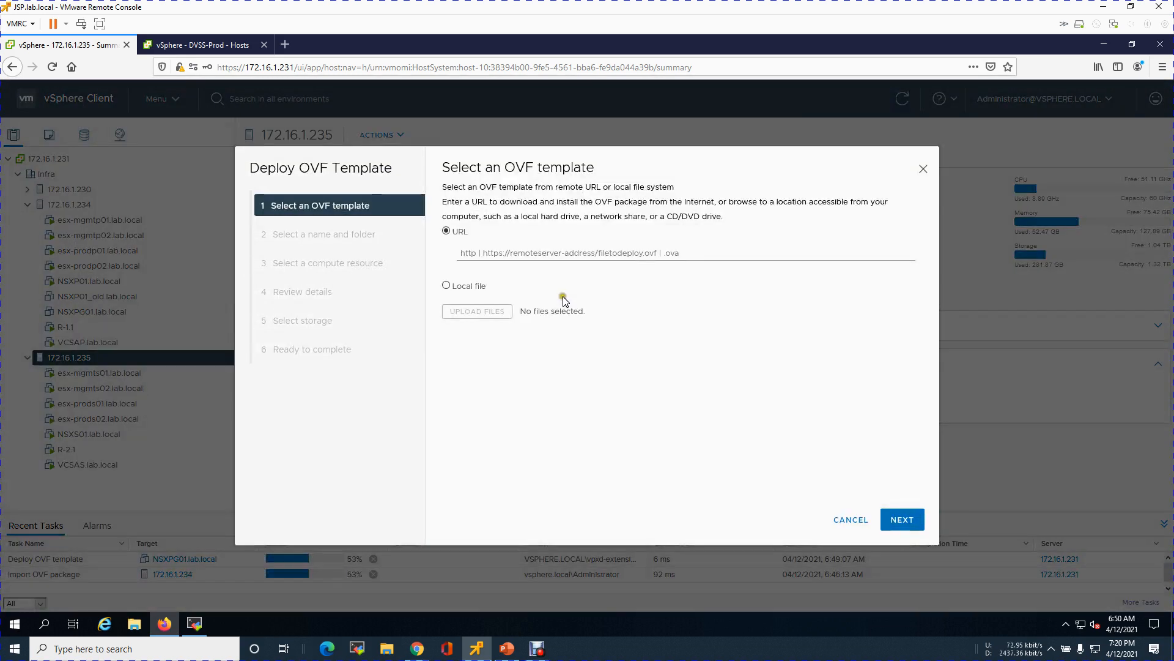
click(460, 287)
click(486, 313)
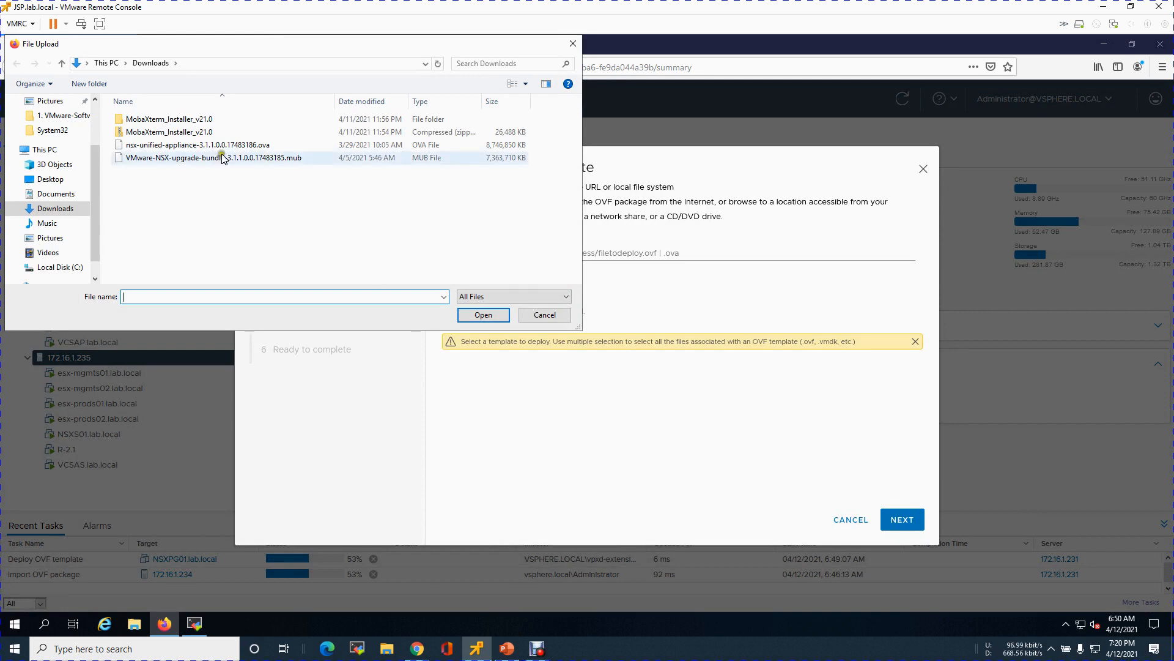
click(227, 146)
click(490, 313)
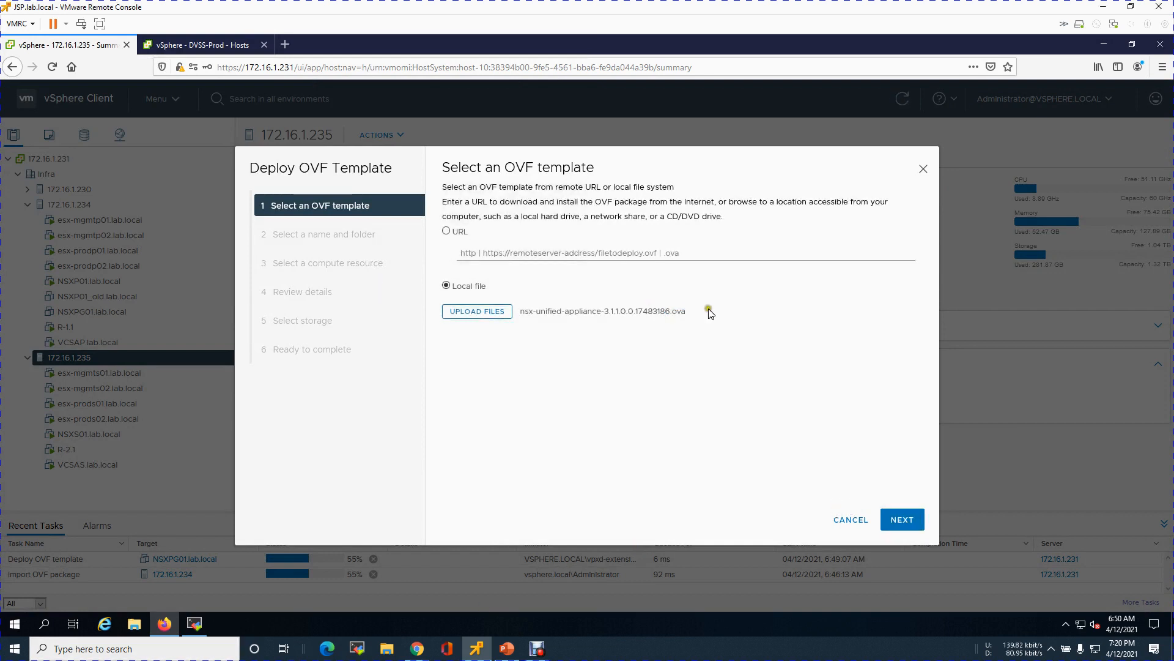
Step: Name the new virtual machine NSXSG01.lab.local in the Infra folder location
click(902, 519)
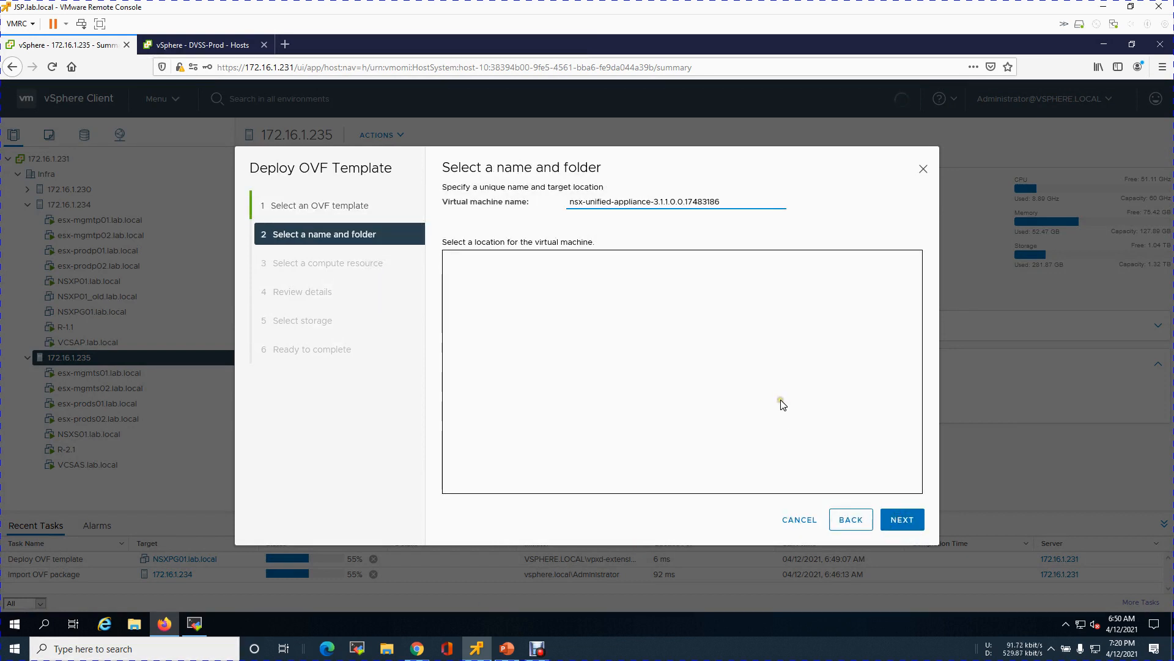
drag(731, 202, 532, 195)
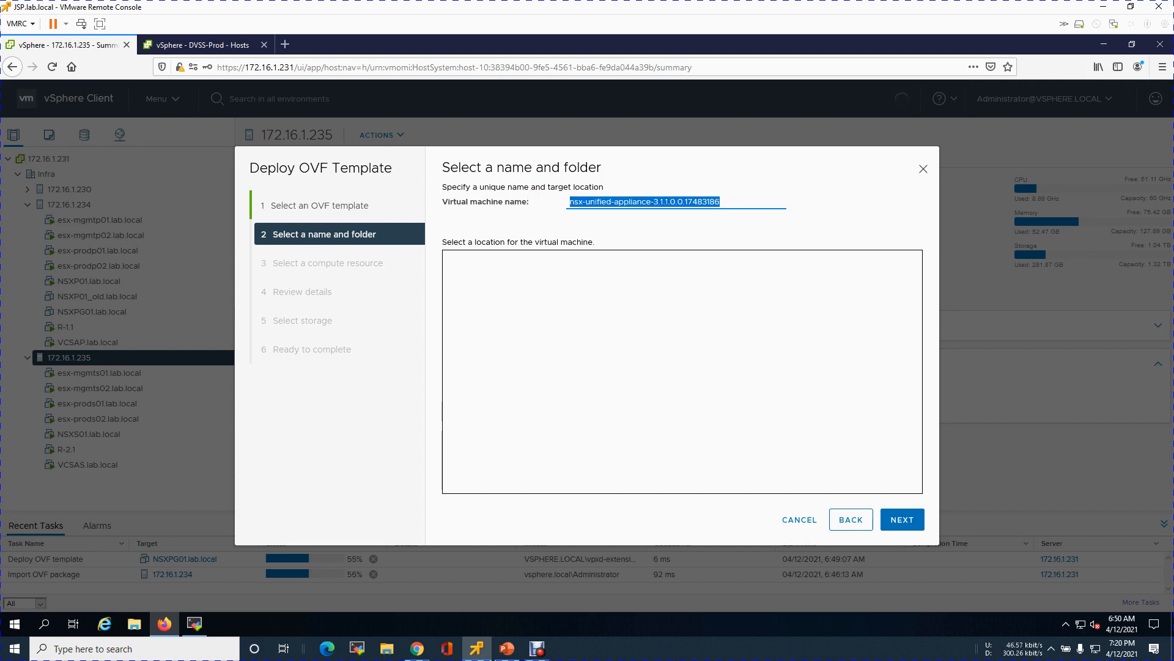
text(NSXS)
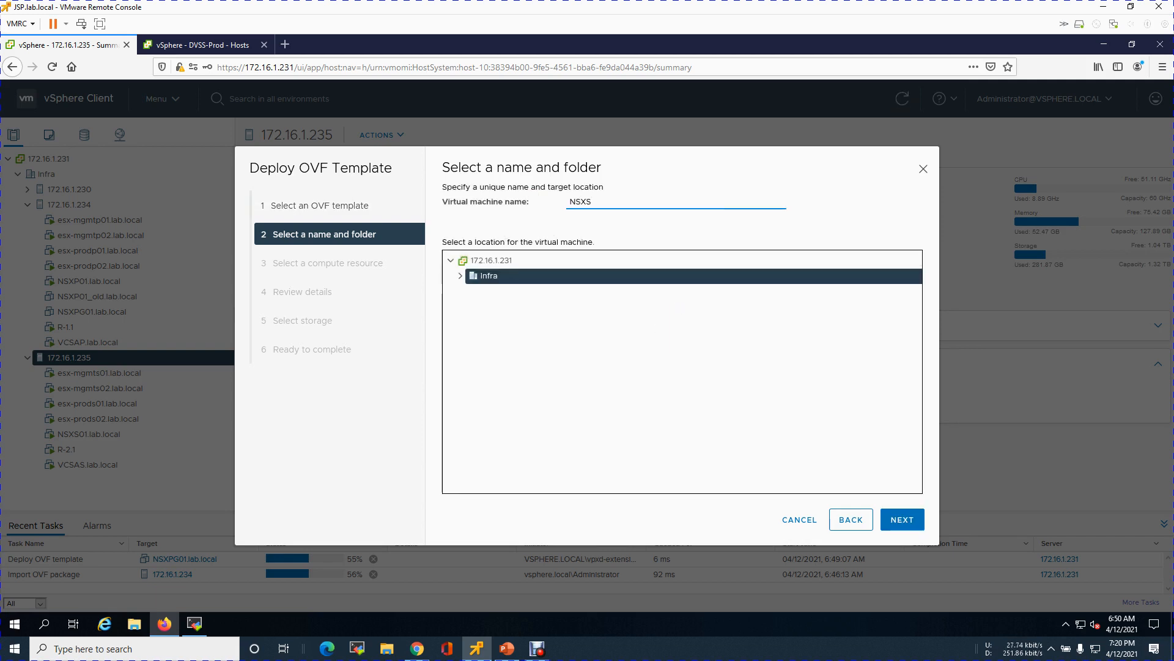
text(G01.lab.local)
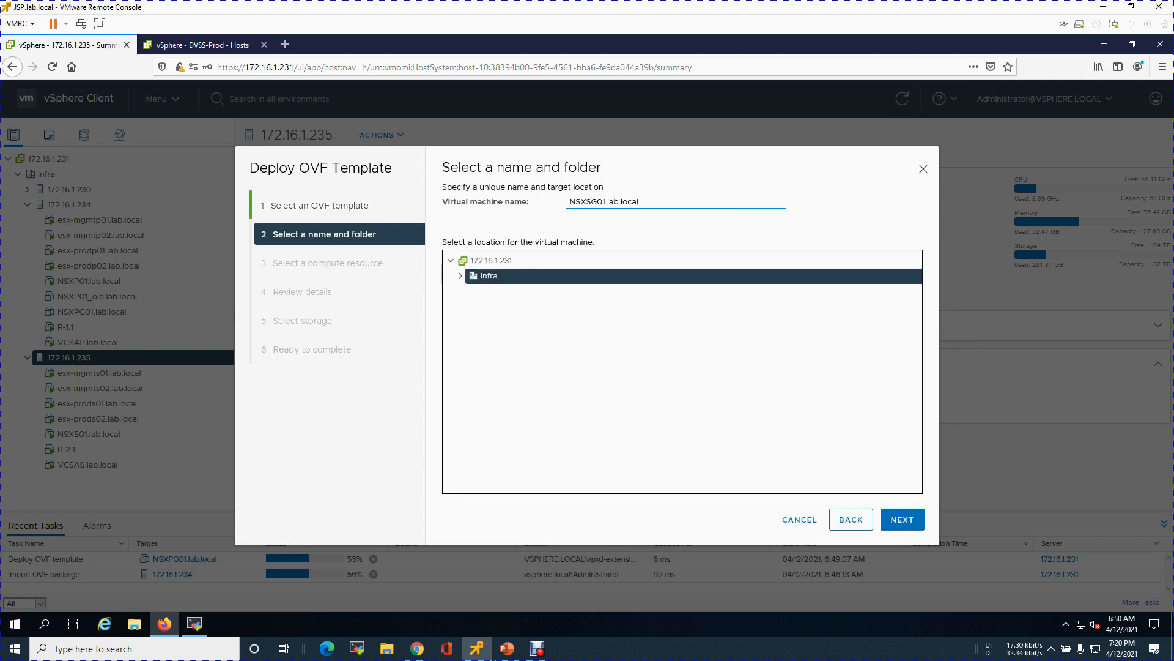
key(ctrl+a)
click(905, 521)
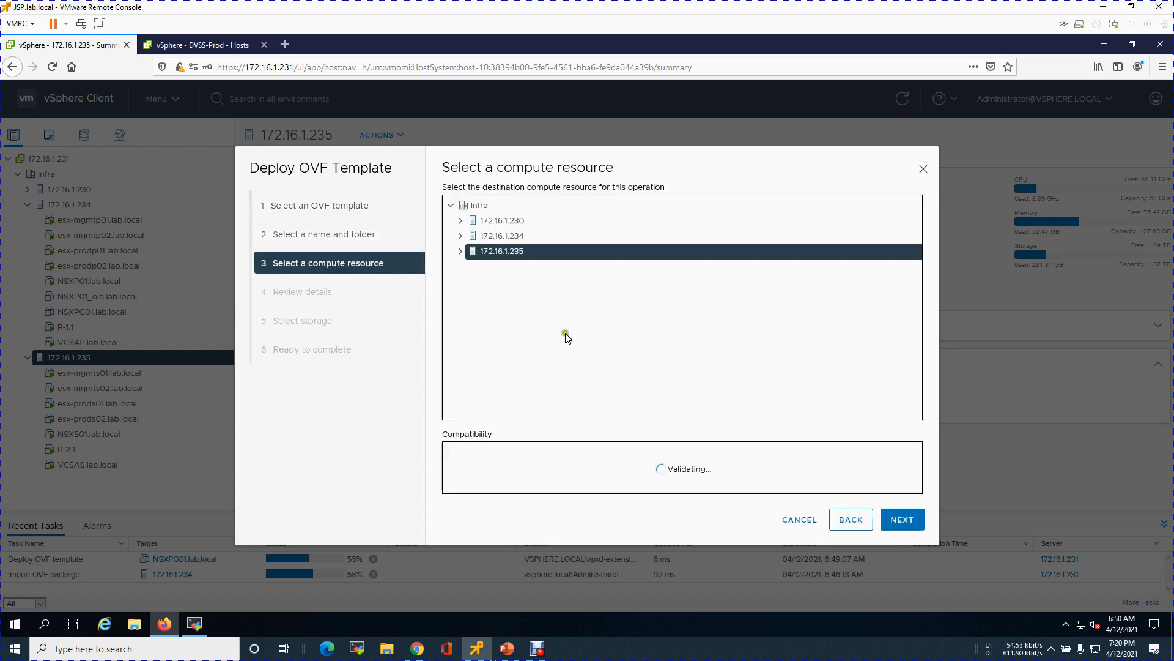
Step: Confirm host 172.16.1.235 as compute resource once its compatibility checks pass
click(909, 522)
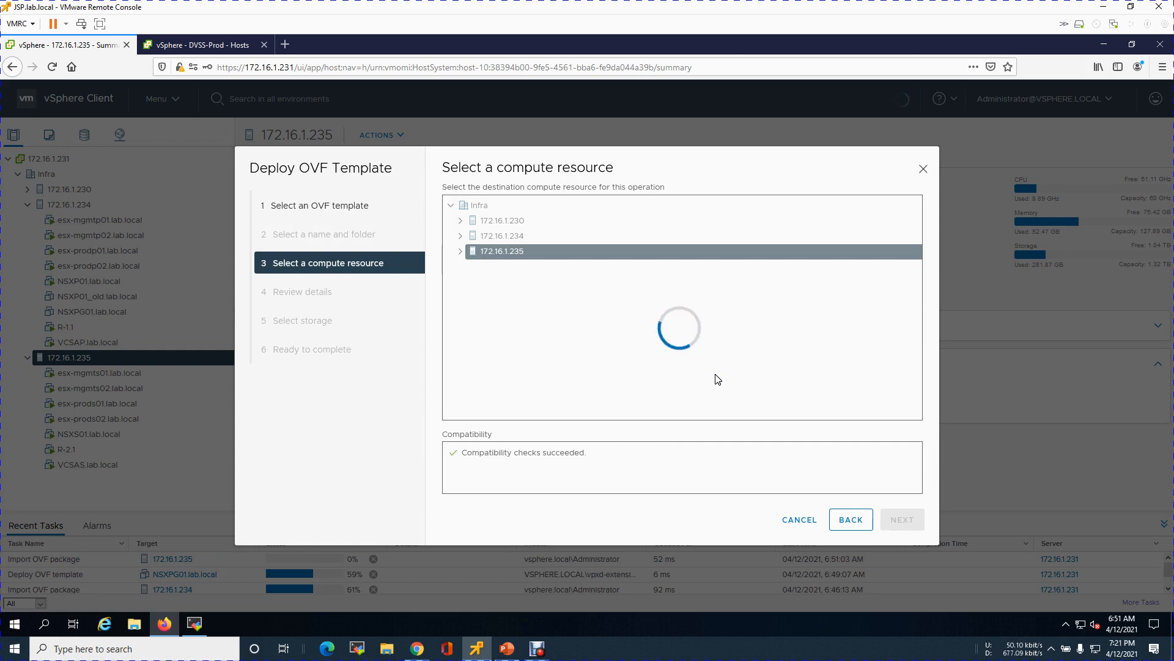
click(716, 379)
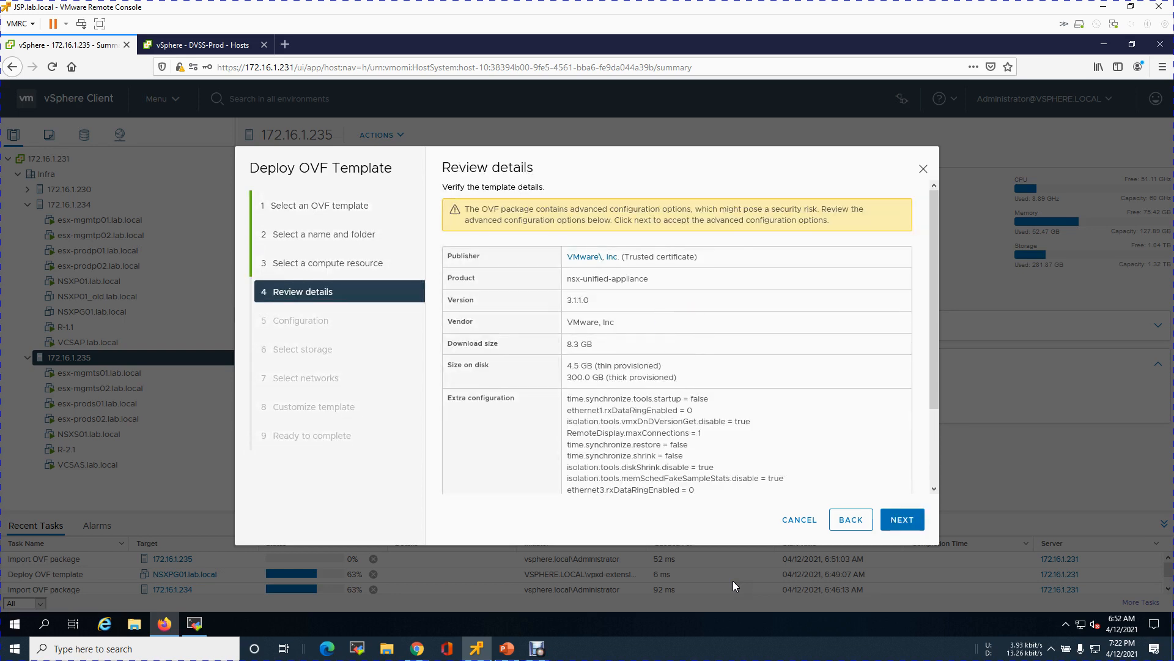
Step: Pick the Small deployment configuration and advance to Select networks
click(920, 521)
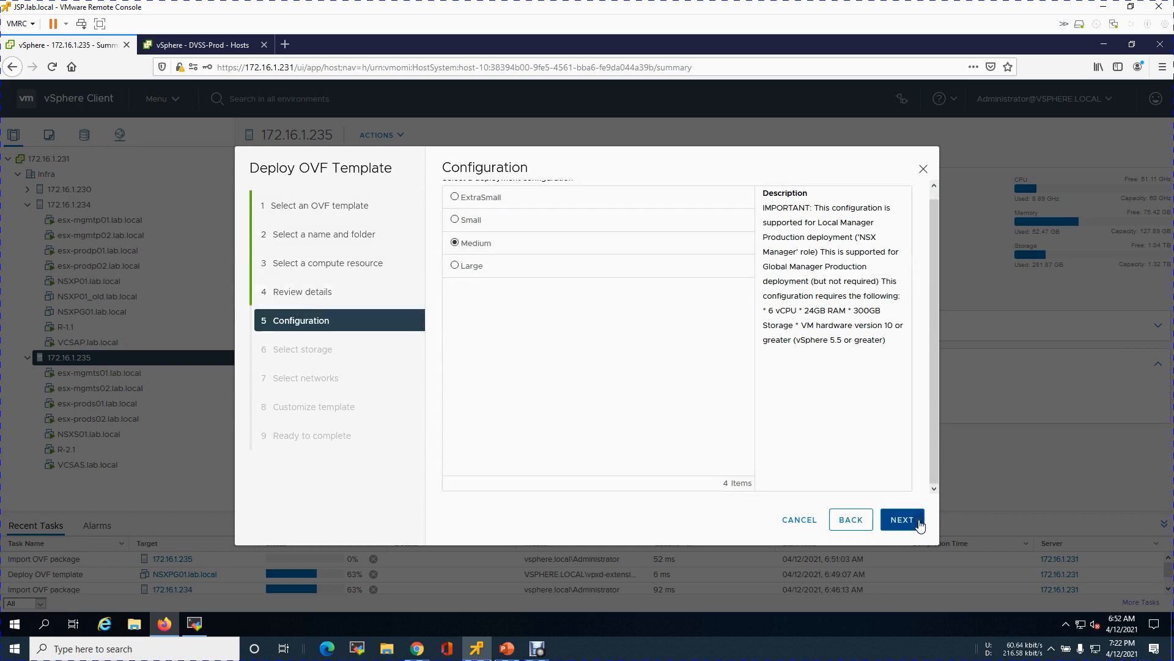
click(471, 219)
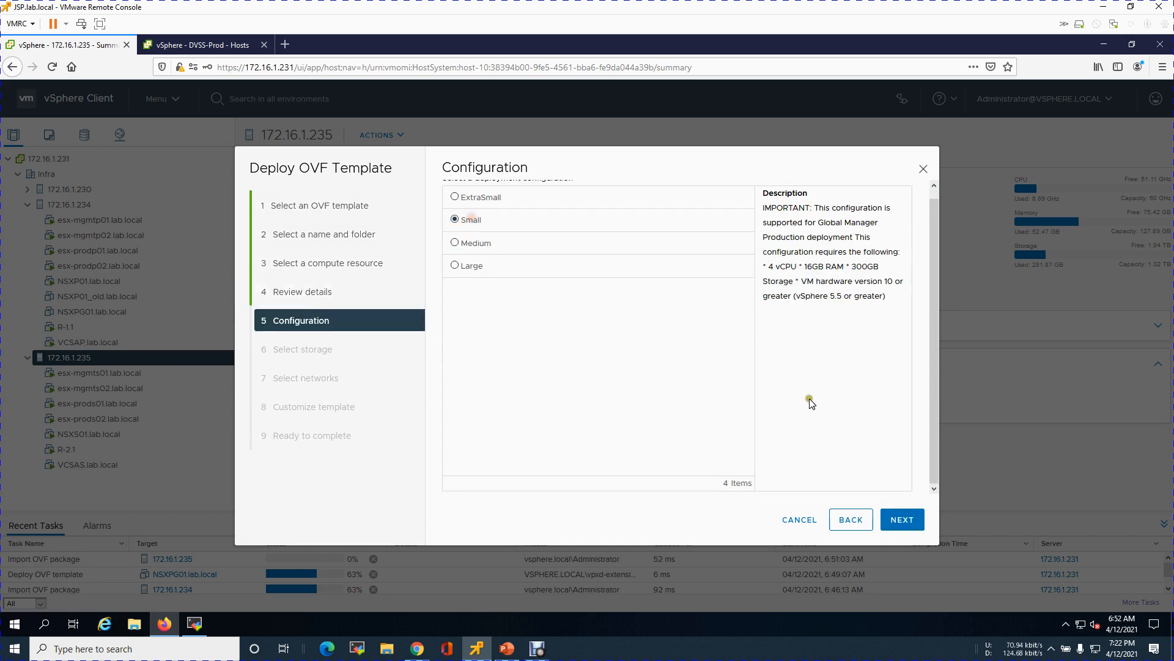
click(900, 520)
click(901, 520)
click(906, 520)
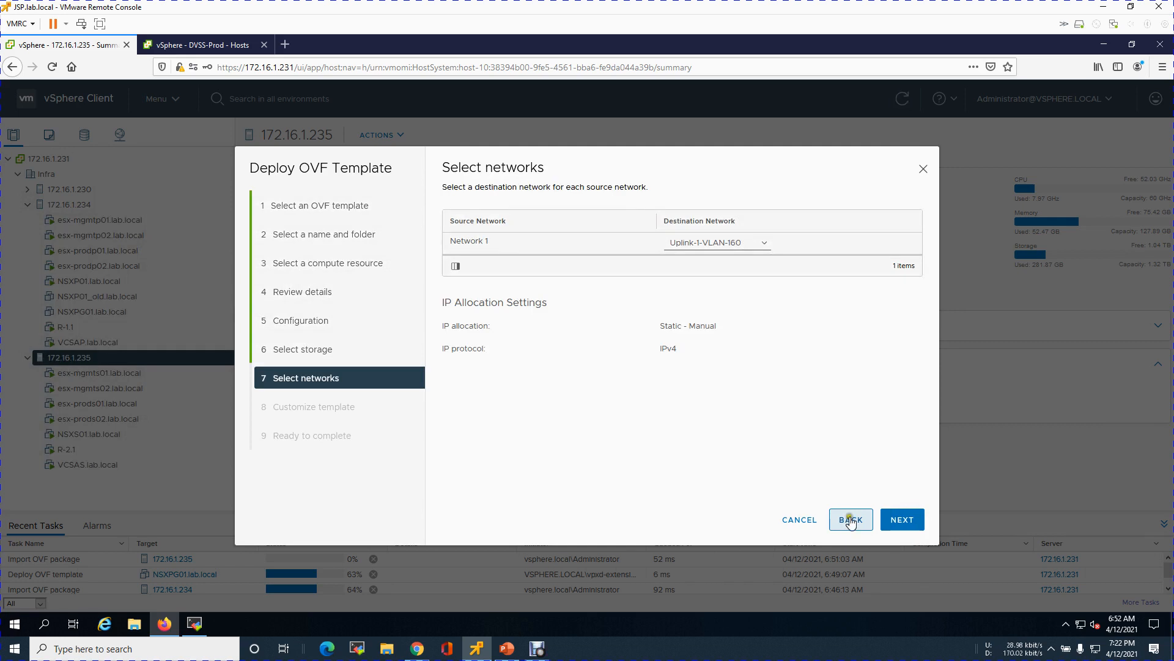
Step: Store the appliance on datastore LS-235-512Gb-S with Thin Provision disk format
click(850, 520)
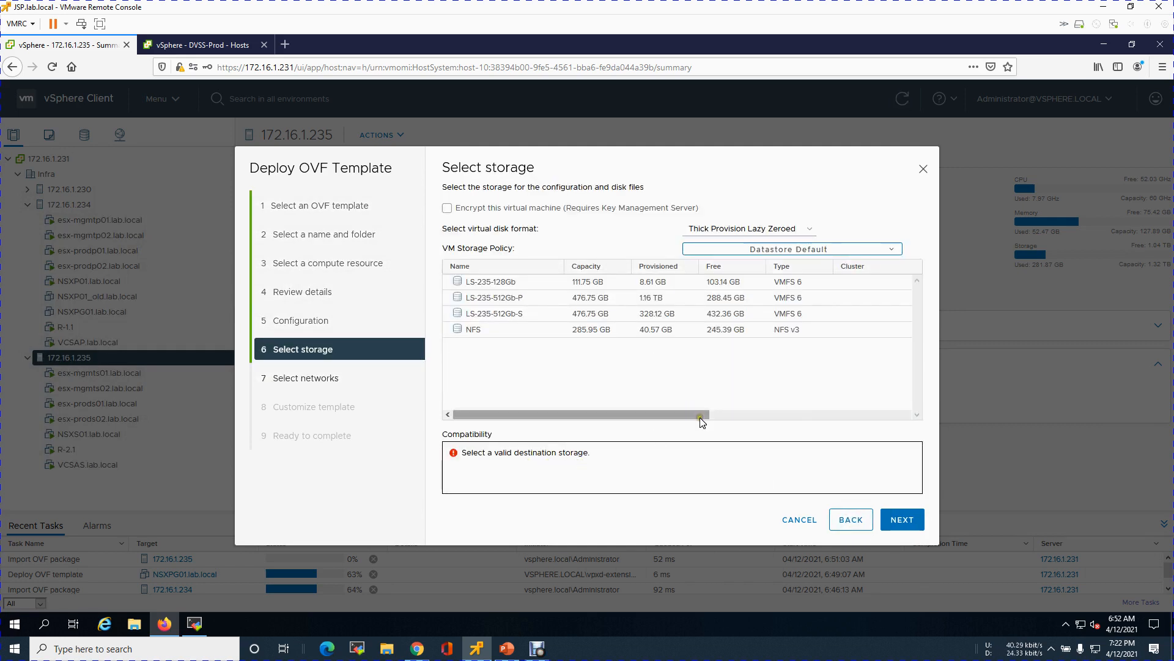
click(717, 315)
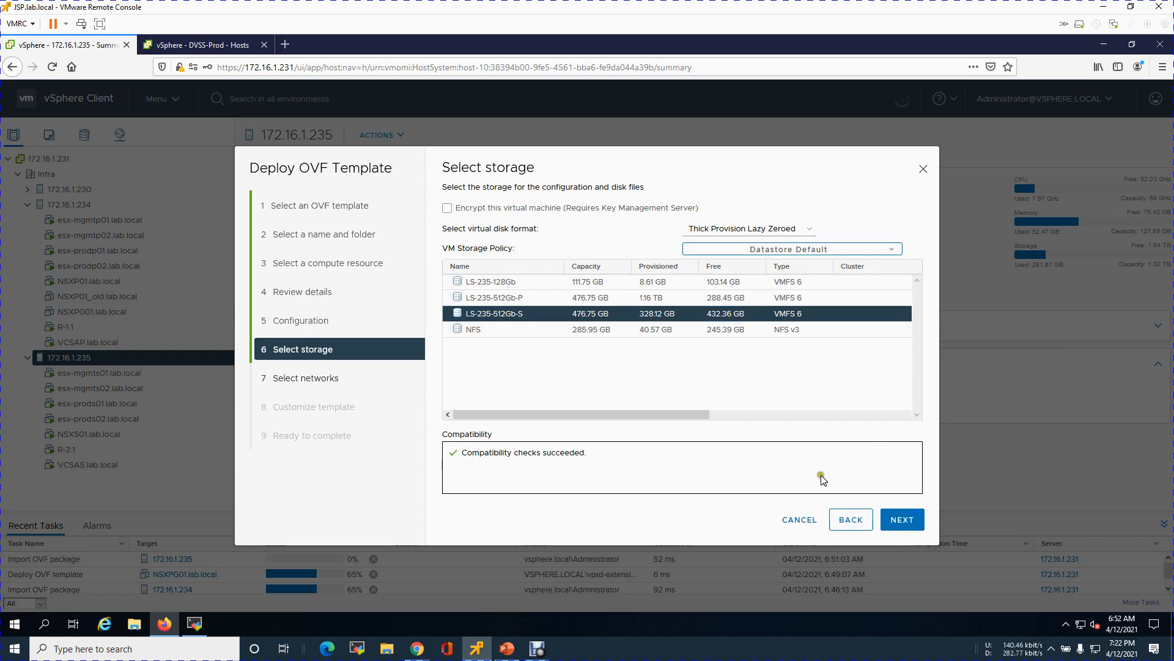
click(885, 520)
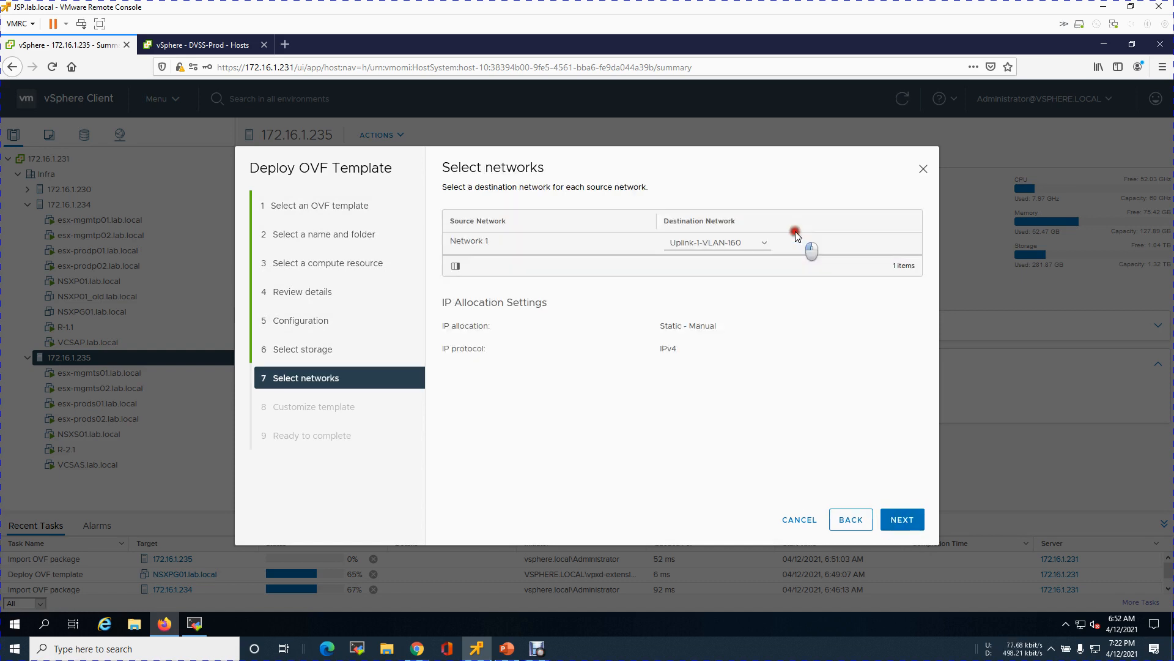
click(851, 519)
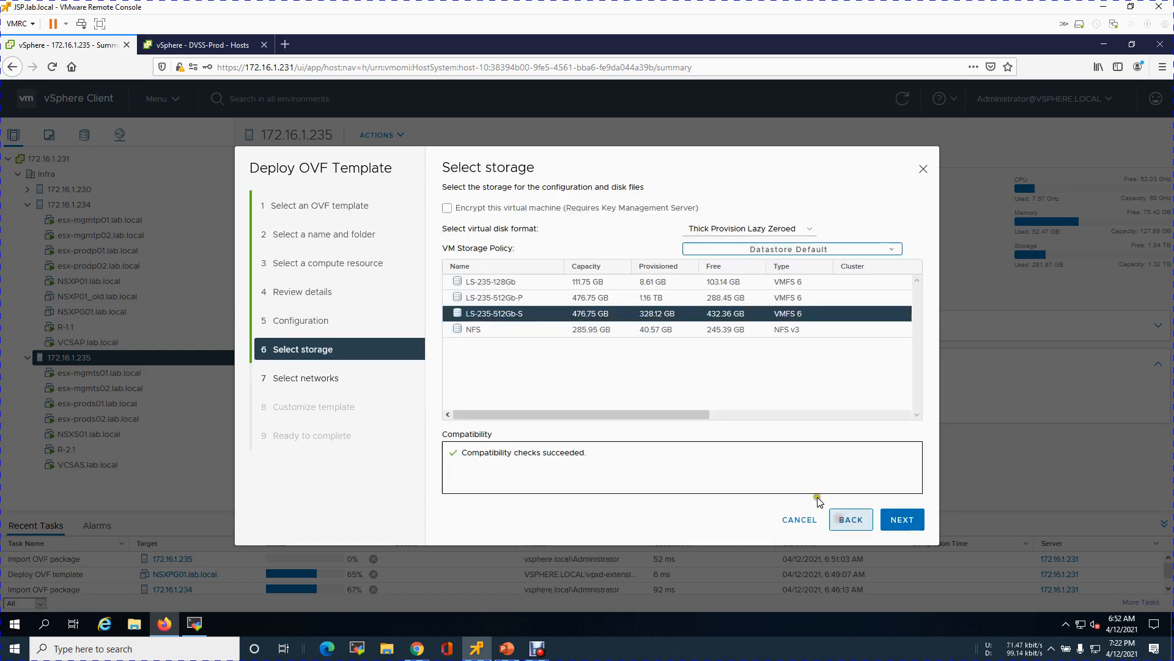
click(791, 229)
click(742, 273)
click(900, 520)
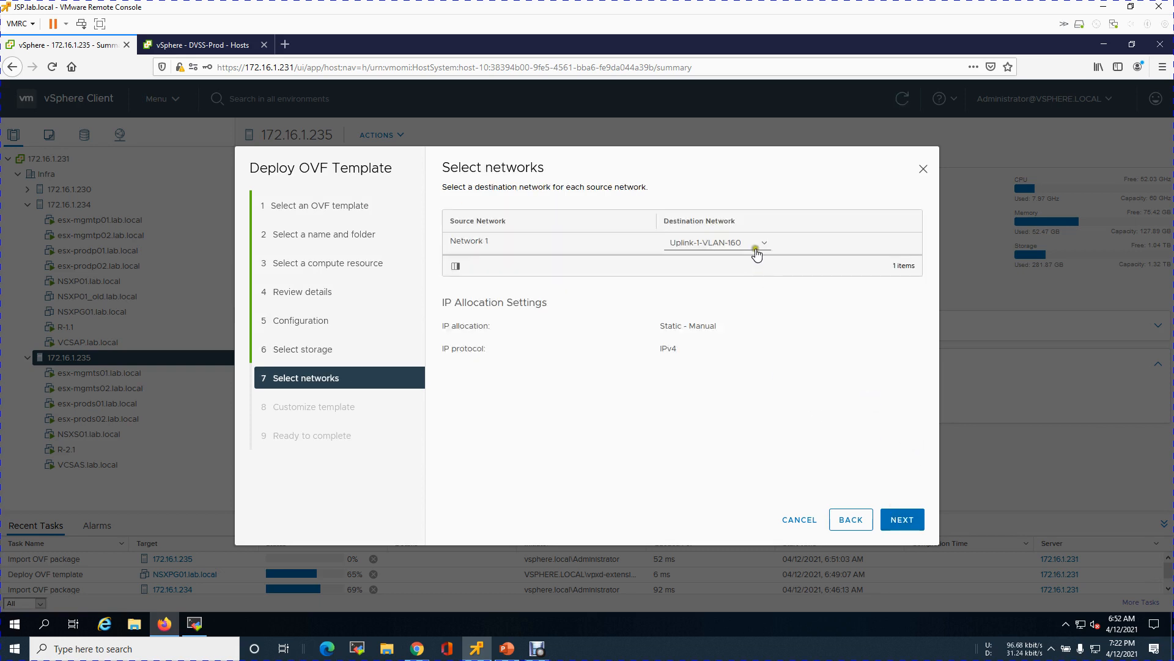
Step: Map Network 1 to the Nested-Mgmt destination network
click(759, 245)
click(729, 285)
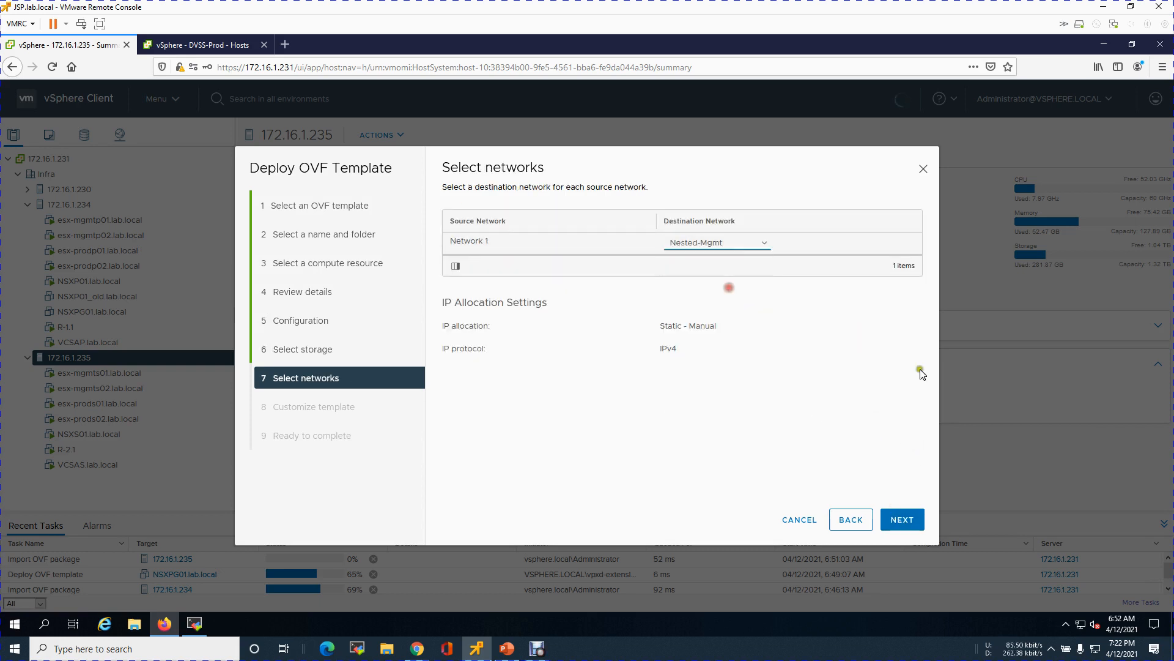
click(909, 525)
click(901, 520)
Step: Enter and confirm a 12-character root password, copying it for reuse
drag(803, 447, 711, 445)
click(857, 450)
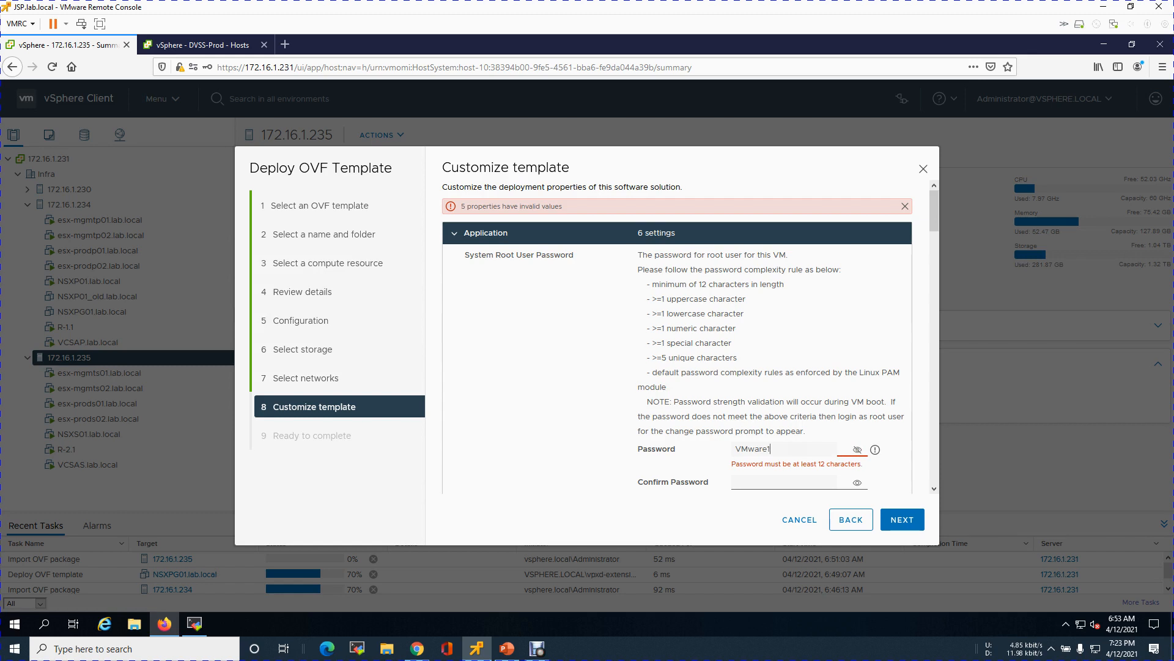
key(ctrl+a)
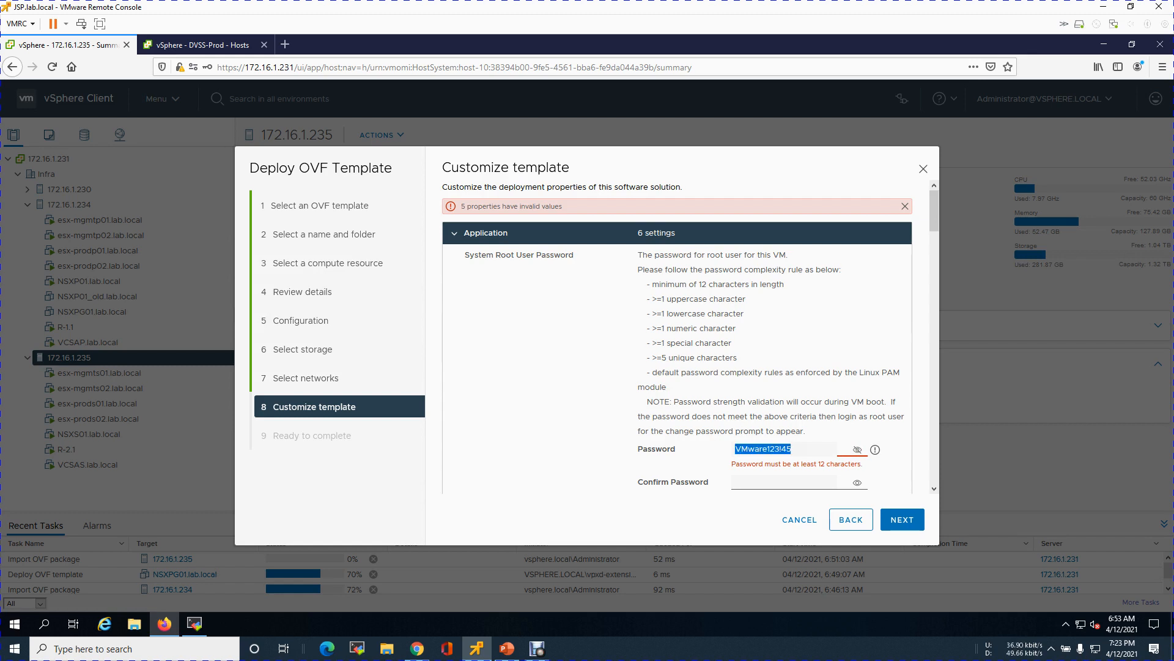
click(786, 482)
key(ctrl+v)
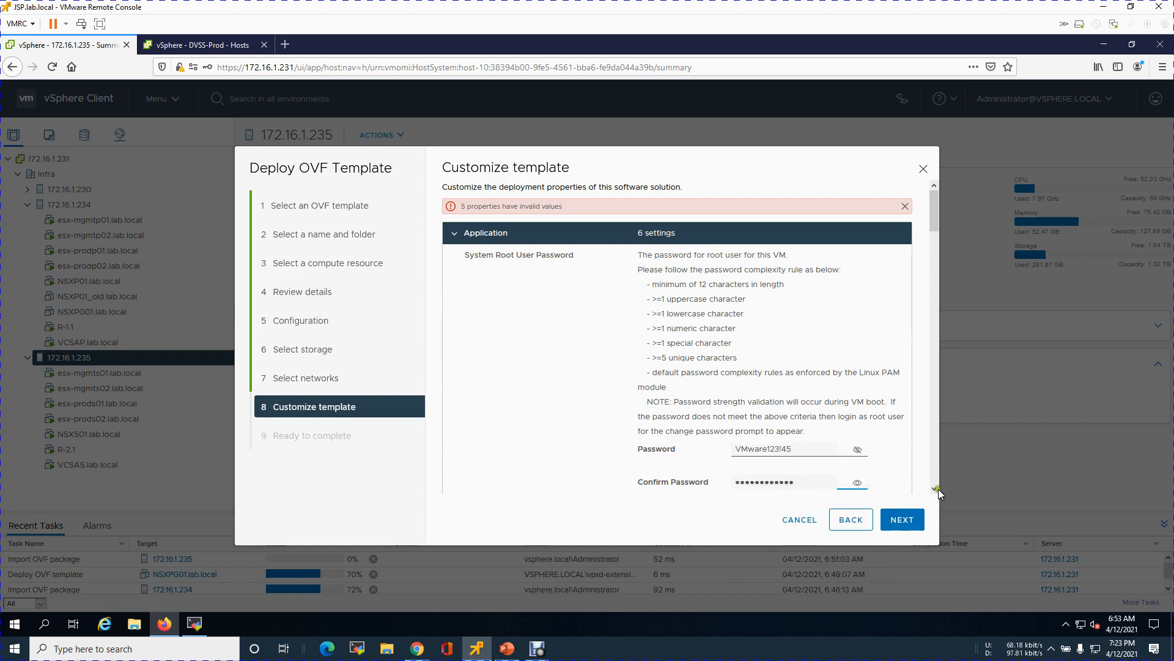
click(934, 489)
click(934, 489)
click(935, 490)
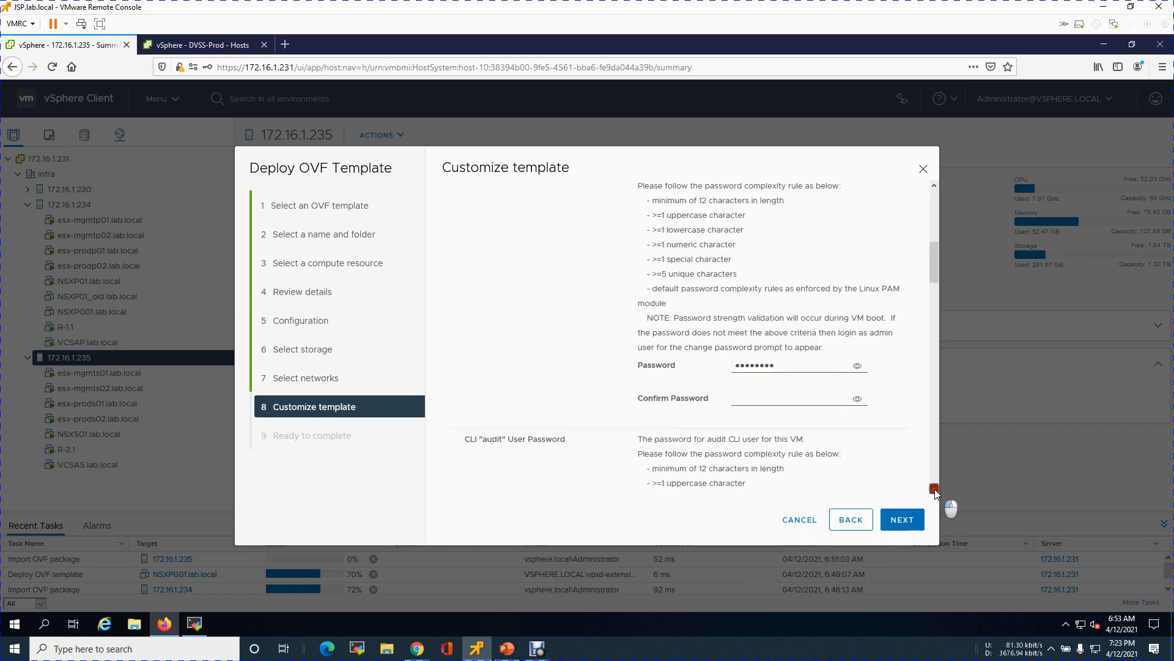
click(935, 490)
Step: Paste the same password into the CLI admin password and its confirmation
drag(797, 245, 689, 242)
key(ctrl+v)
click(751, 275)
key(ctrl+v)
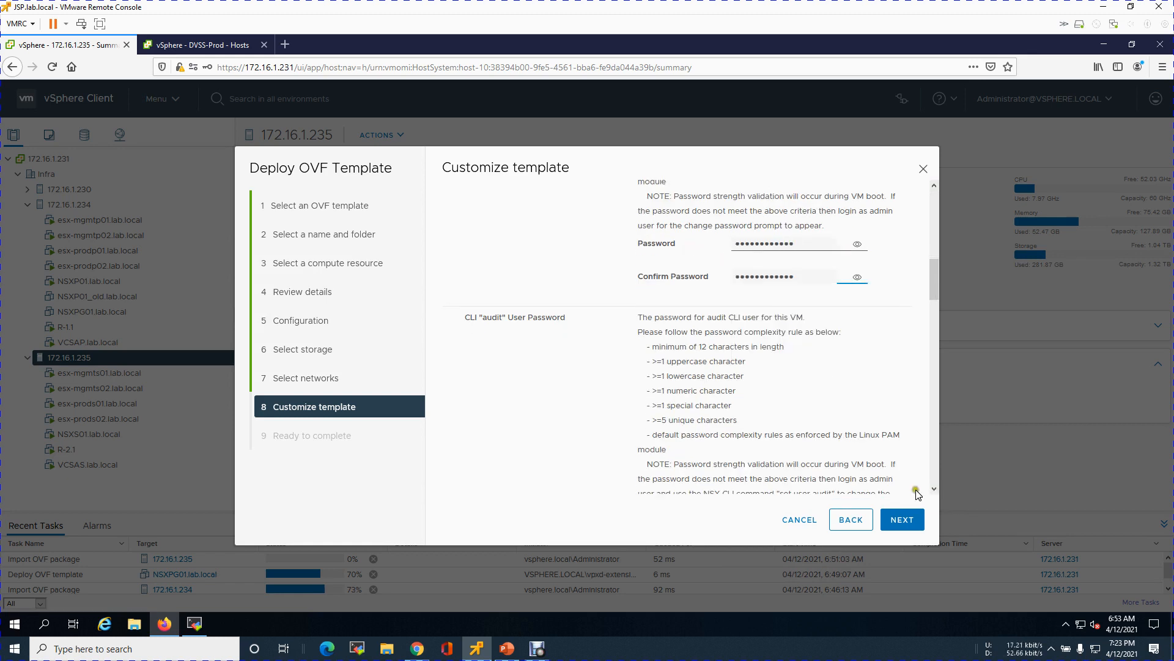
click(932, 489)
click(932, 489)
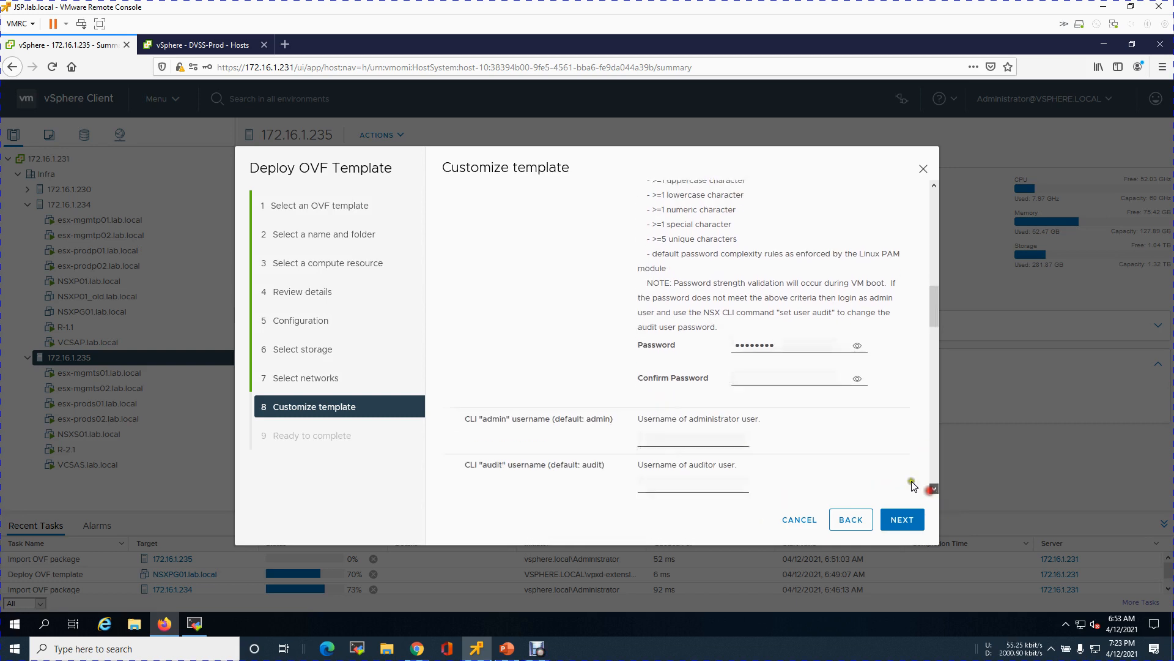
Step: Paste the same password into the CLI audit password and its confirmation
click(786, 312)
drag(786, 311, 692, 309)
key(ctrl+v)
key(Tab)
click(812, 345)
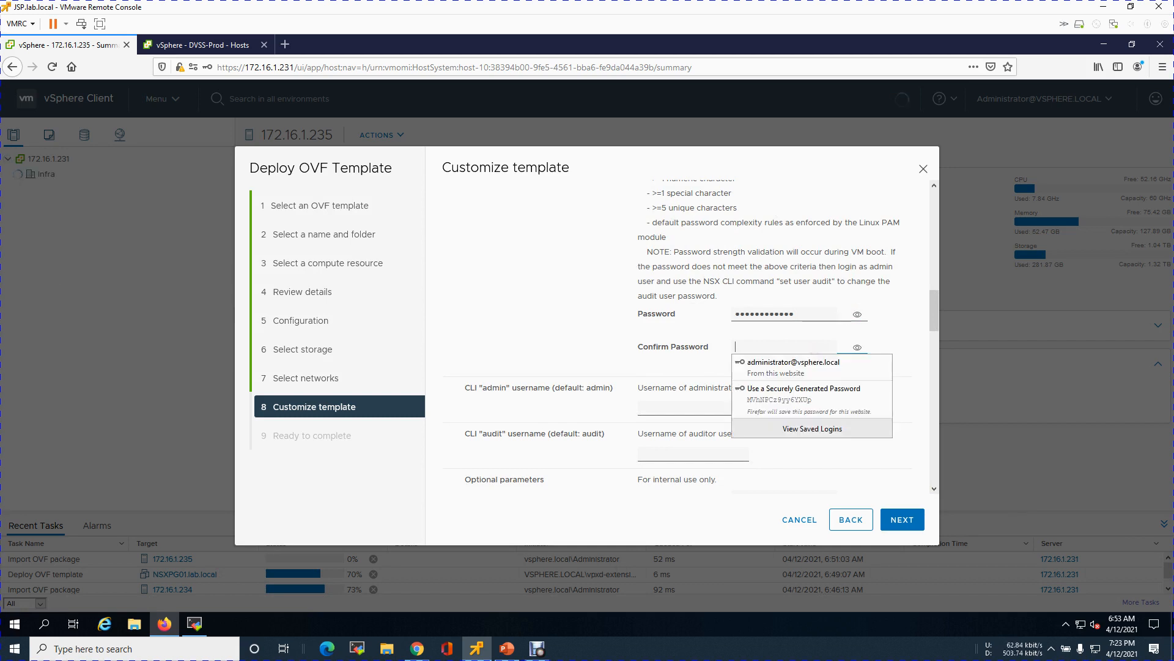
key(ctrl+v)
click(933, 489)
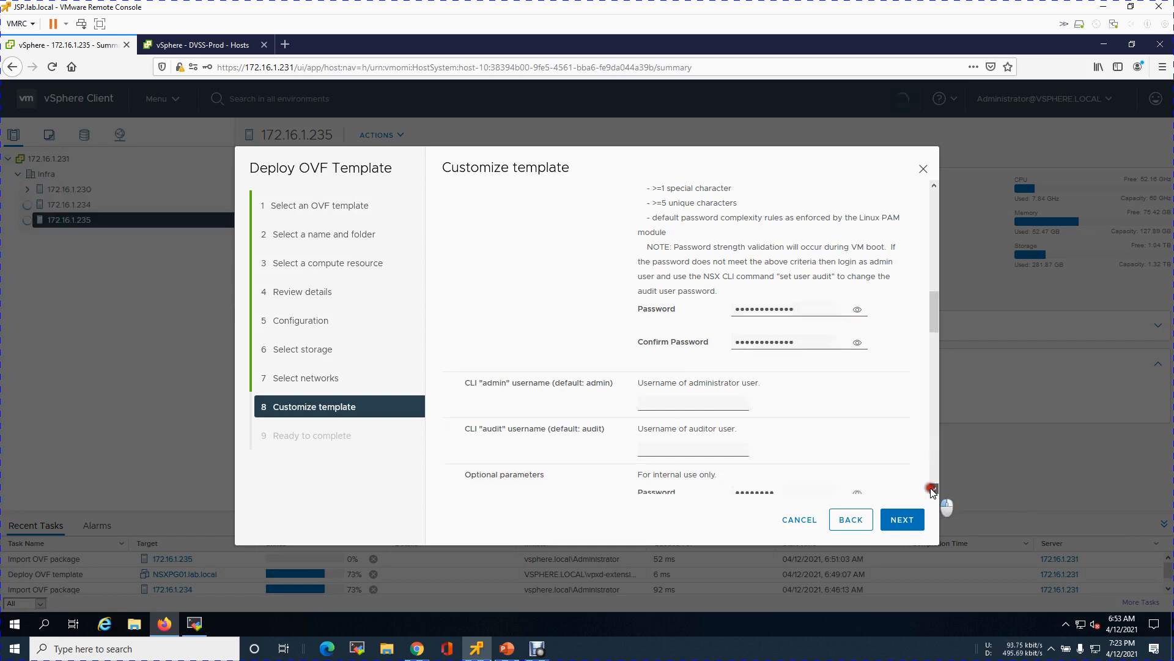
Step: Clear the optional internal-use password
click(689, 308)
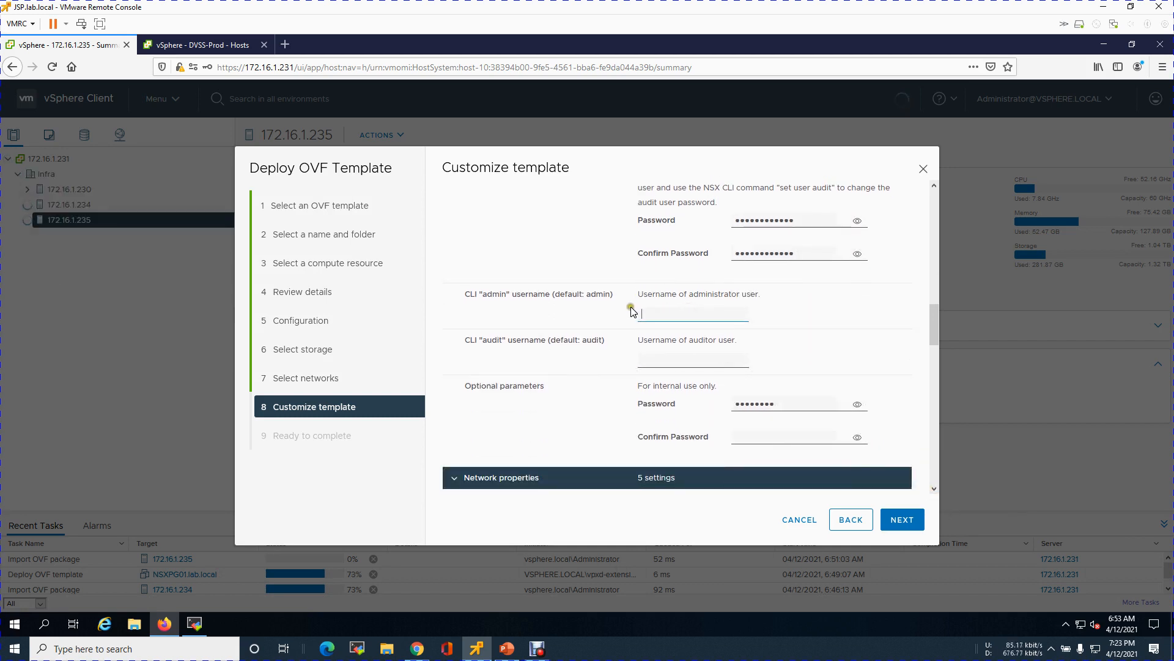
drag(787, 401, 729, 402)
key(BackSpace)
Step: Enter hostname NSXSG01 and set the role to NSX Global Manager
click(933, 489)
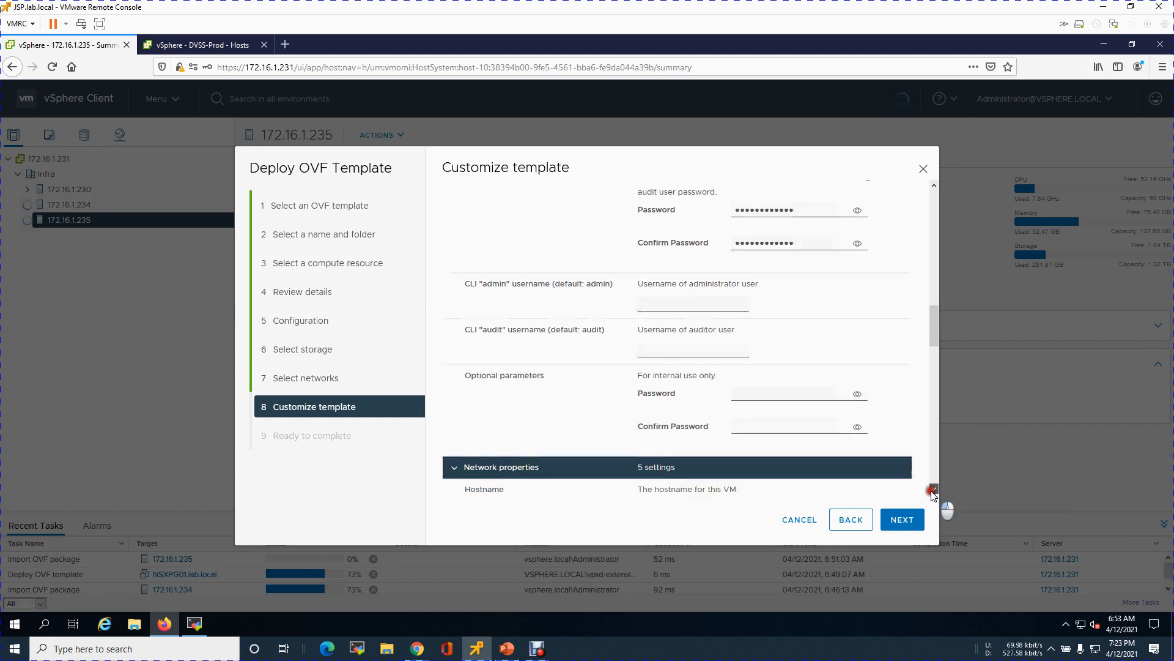
click(696, 347)
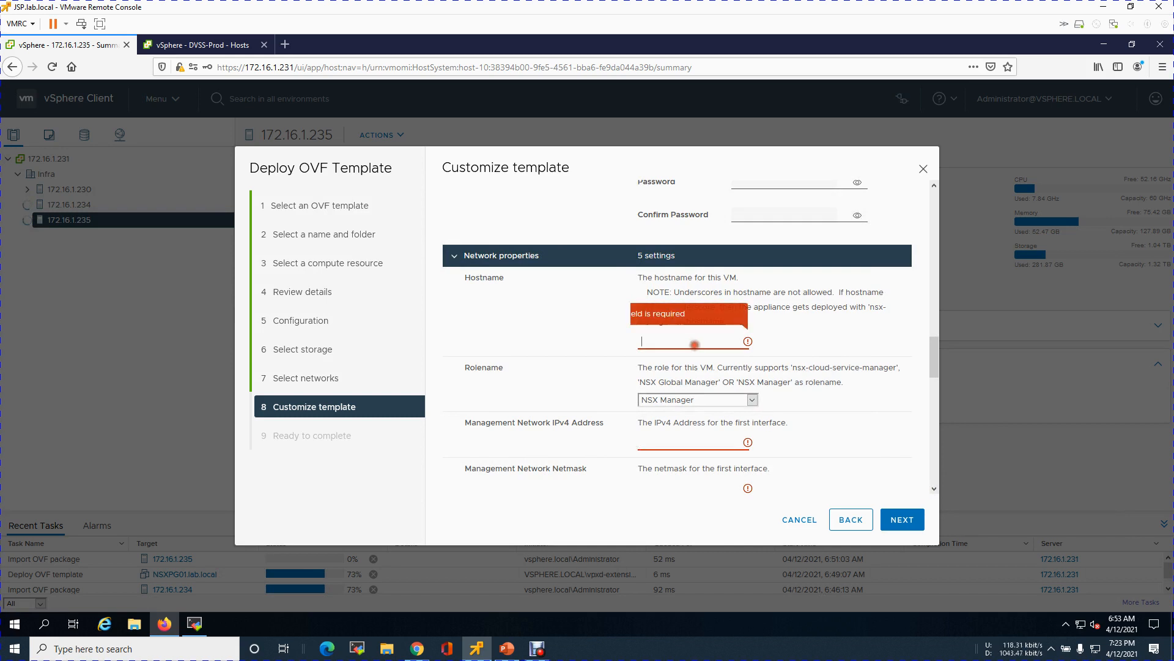
text(NSXSG01)
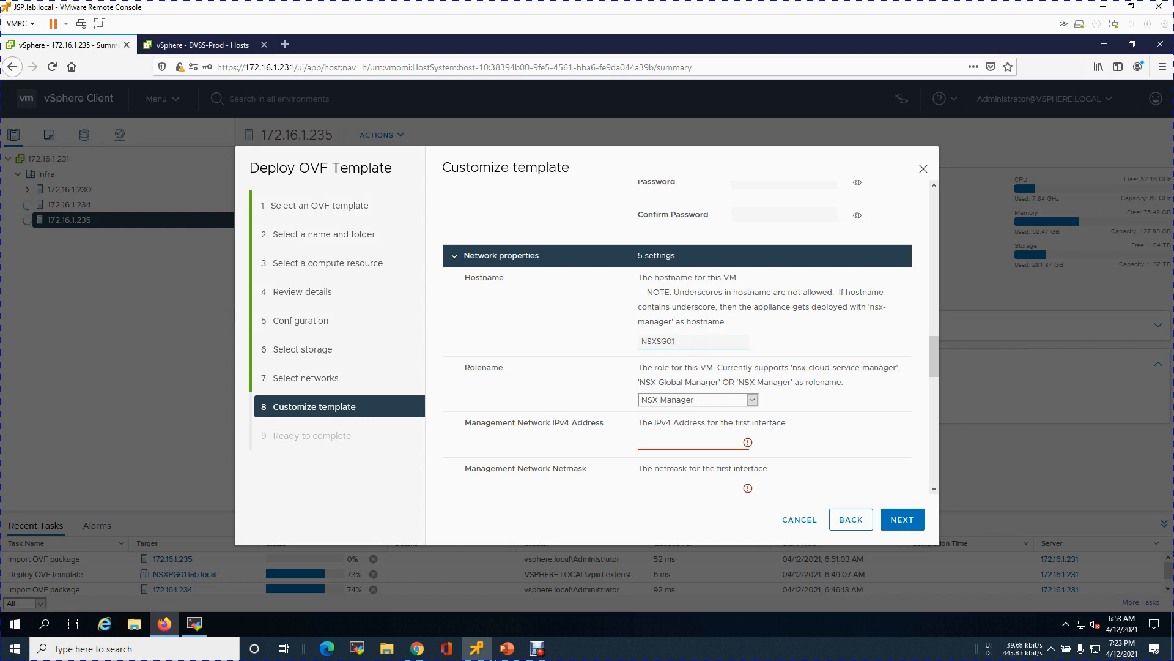
click(752, 400)
click(683, 439)
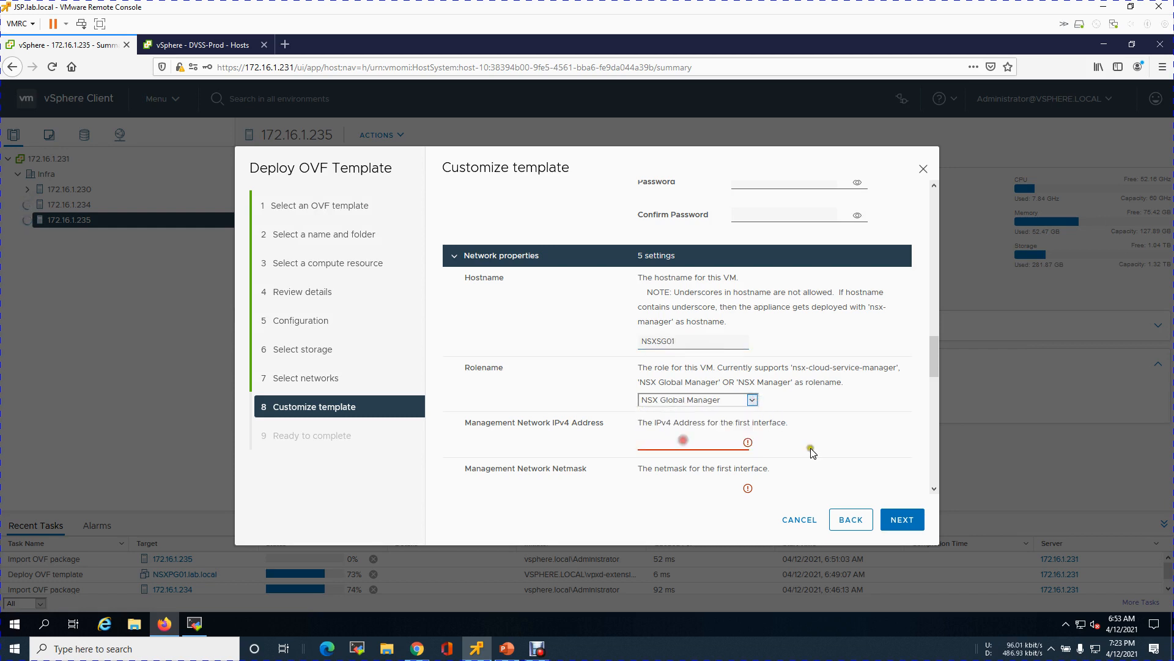
Step: Set IP 10.0.100.30, netmask 255.255.255.0, gateway 10.0.100.1 and DNS 10.0.5.130
text(10.0.100.30)
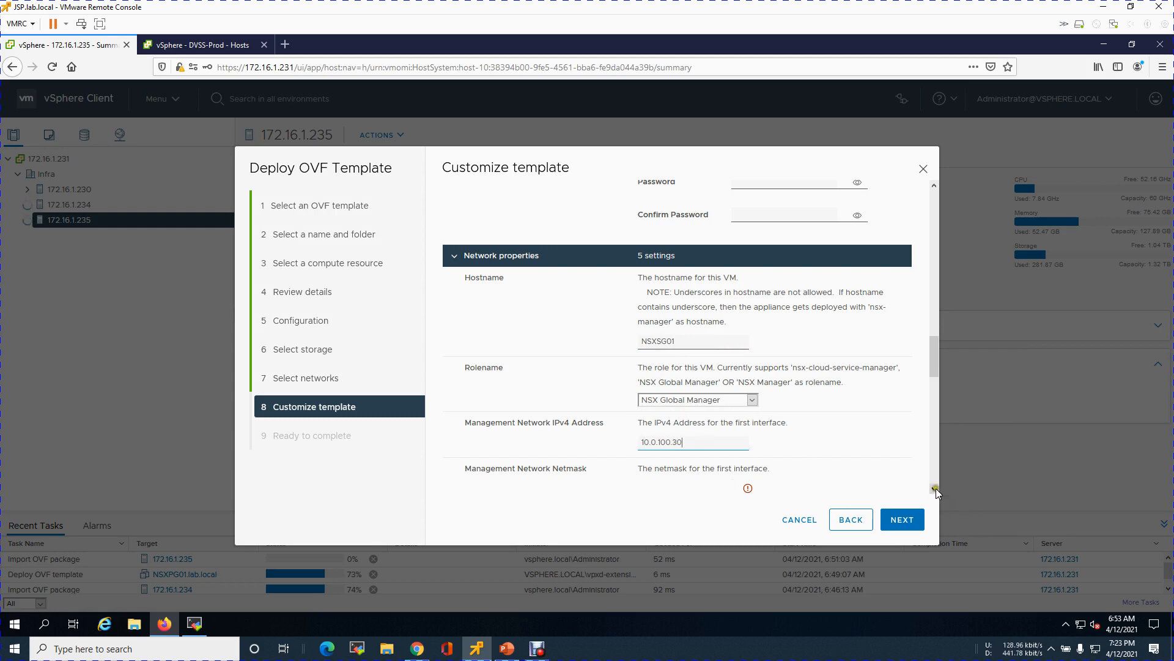
scroll(935, 488, down, 6)
click(648, 272)
text(255.255.255)
key(Tab)
text(10.0.1.)
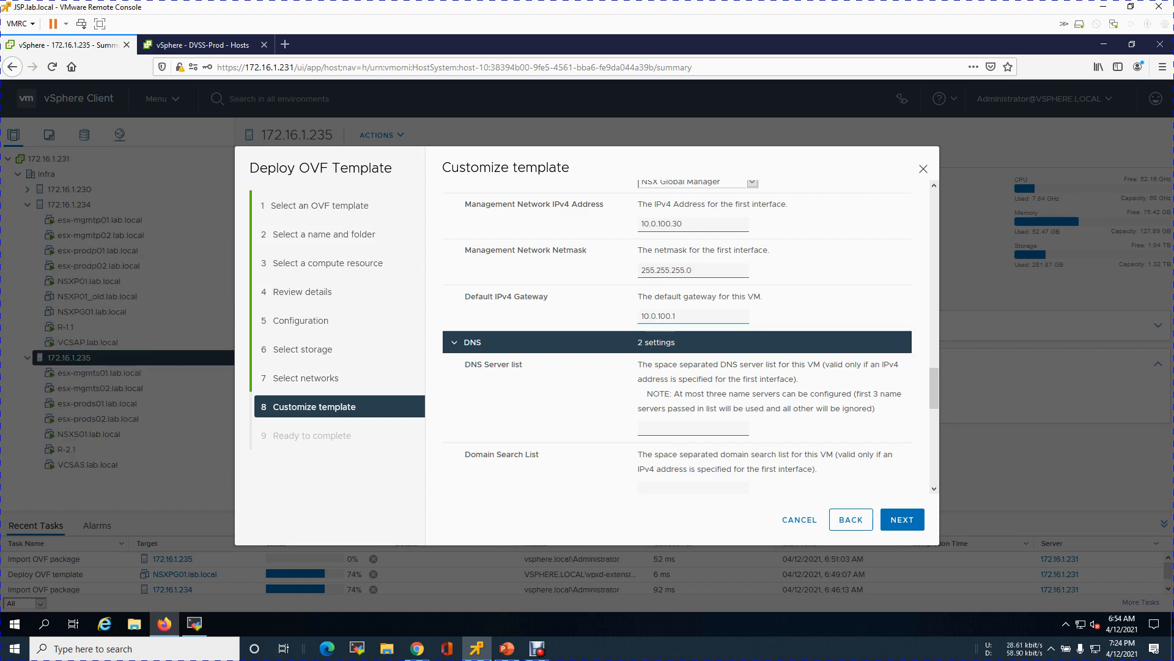
click(701, 430)
text(10.0.5.130)
Step: Set domain search lab.local, NTP 216.239.35.4, and enable SSH with root logins
drag(934, 397, 934, 432)
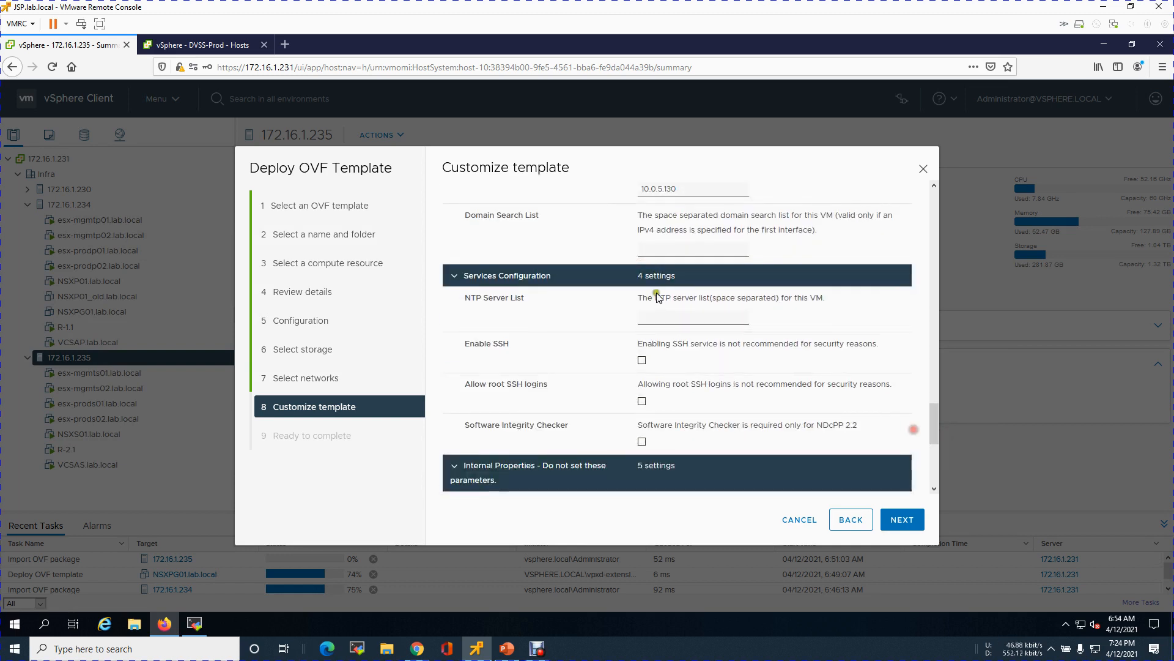
click(680, 254)
text(lab.local)
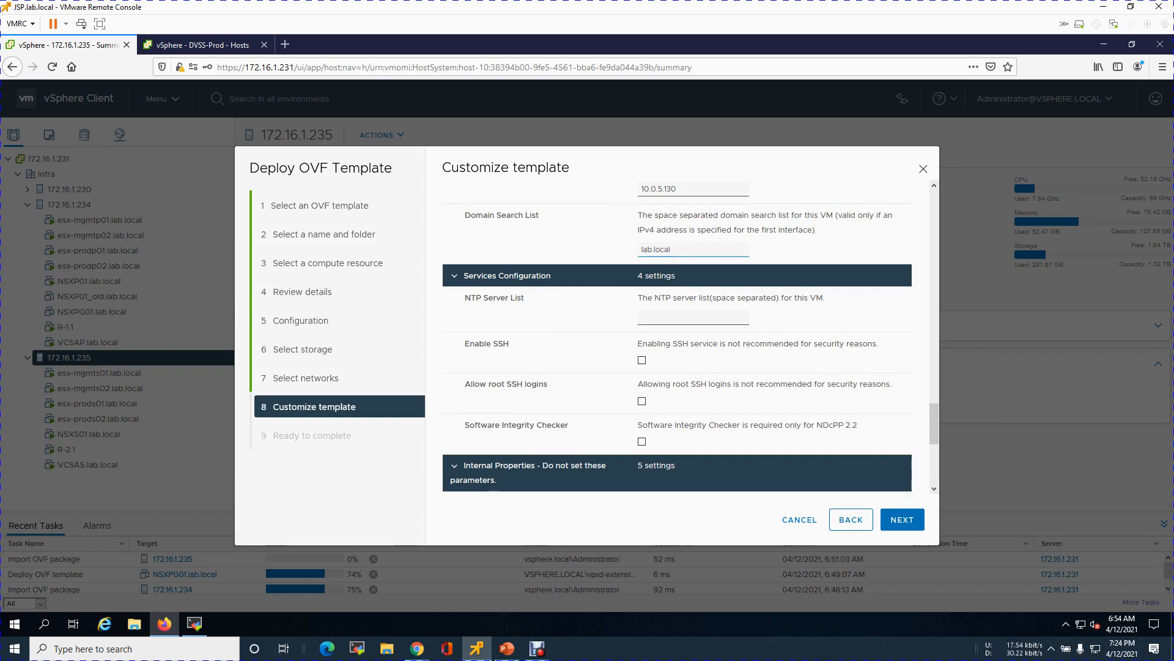
click(676, 314)
text(216.239.35.4)
click(651, 361)
click(646, 400)
scroll(933, 448, down, 5)
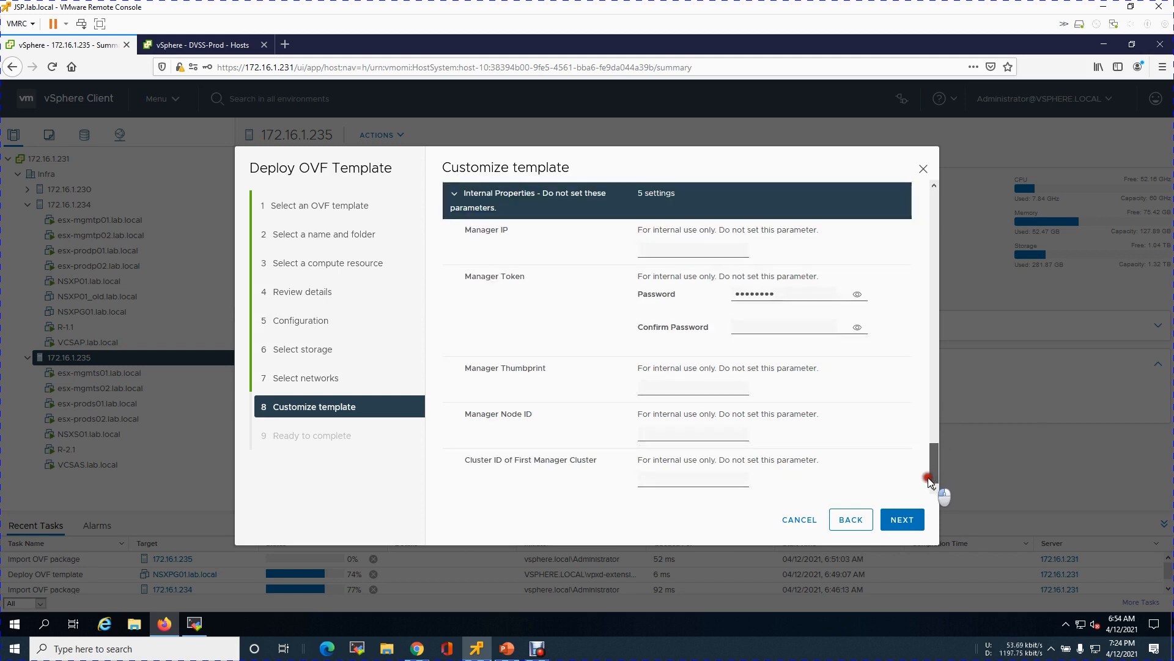
scroll(917, 391, up, 10)
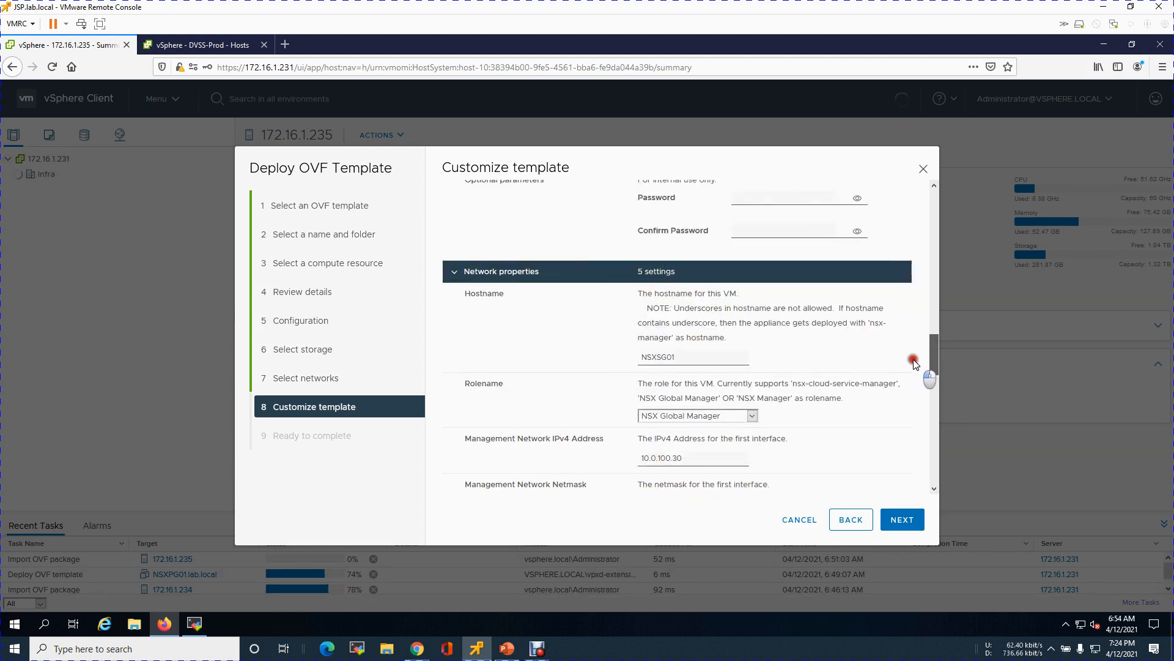
drag(913, 360, 911, 200)
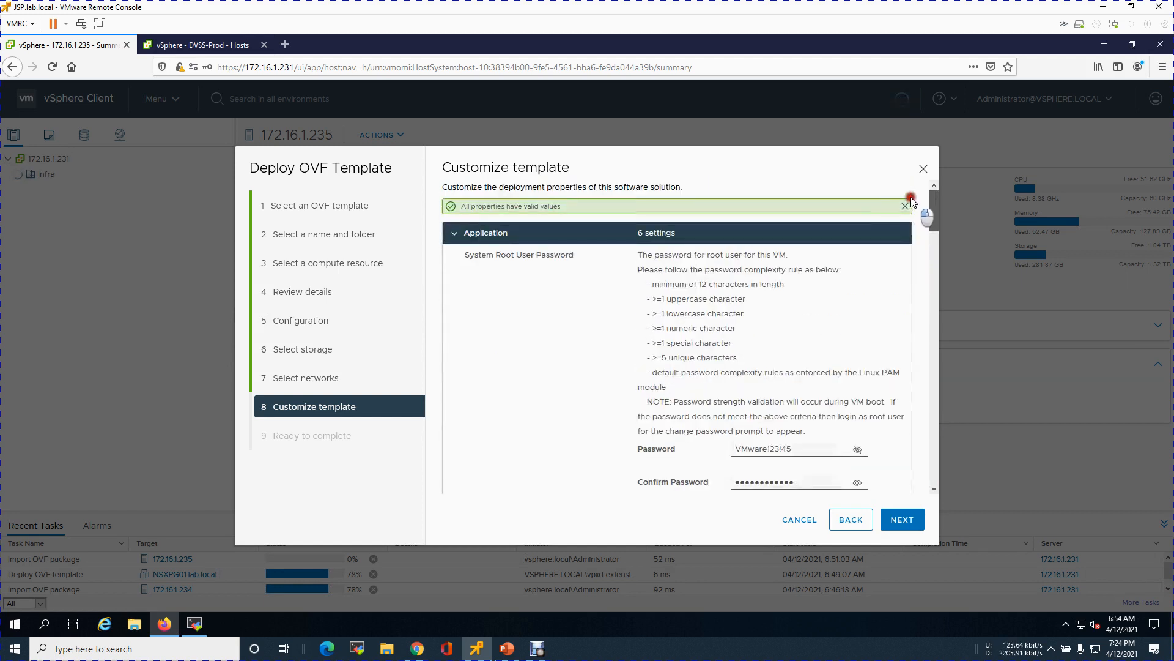
Step: Pass Ready to complete and finish the NSXSG01.lab.local OVF deployment
click(904, 520)
click(905, 519)
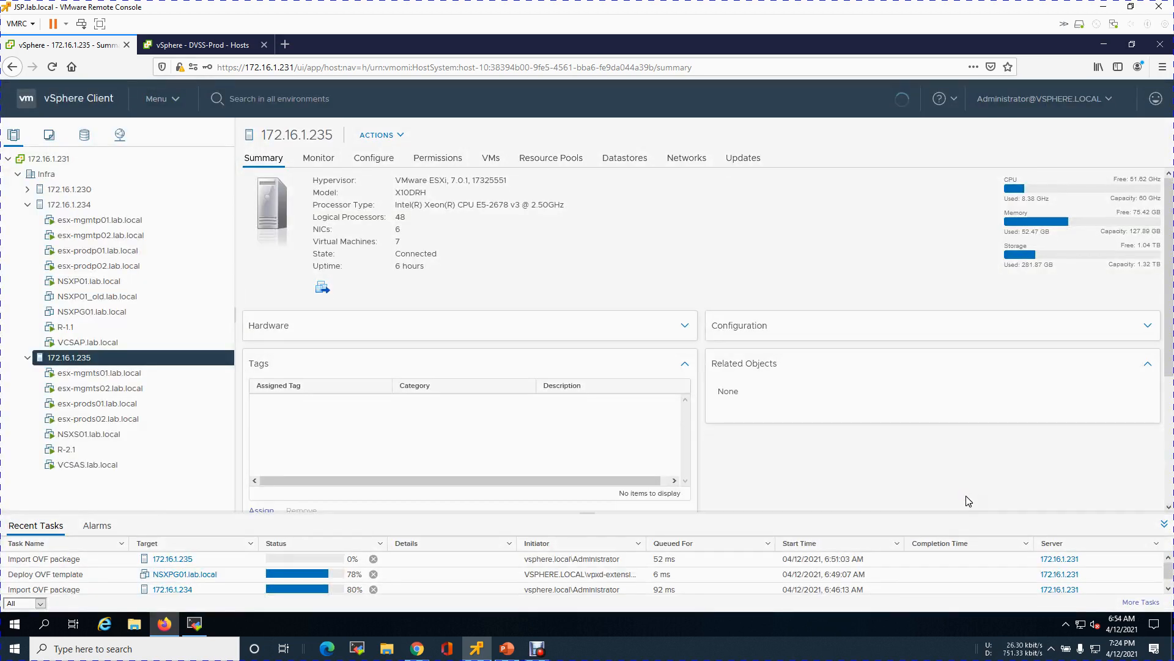